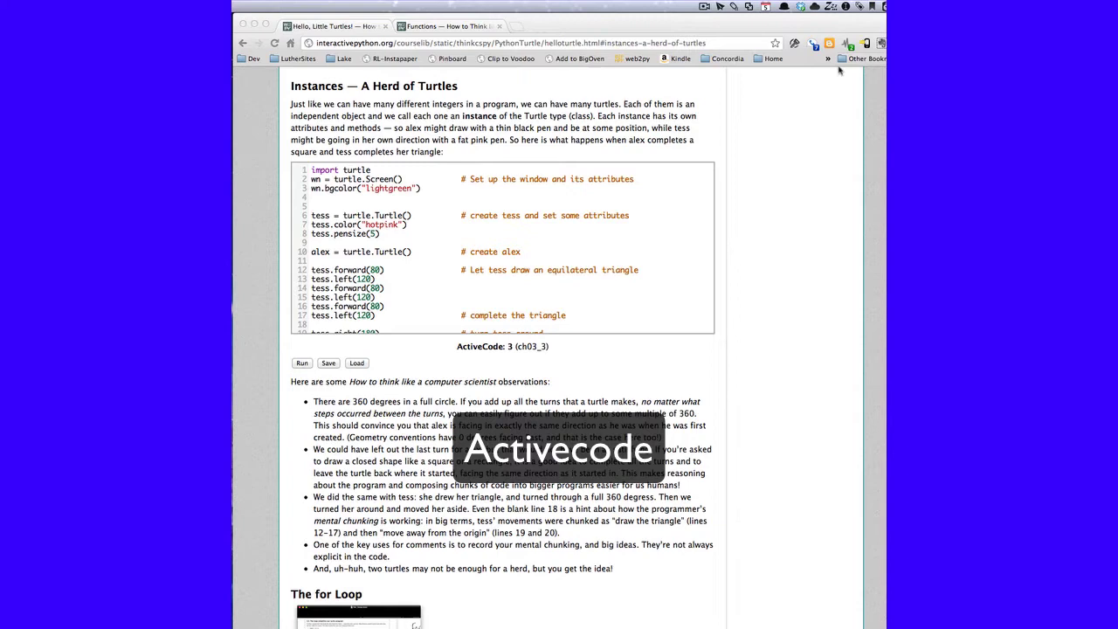
# Run the ActiveCode 3 turtle example in the "Instances — A Herd of Turtles" section
pyautogui.scroll(2, 725, 90)
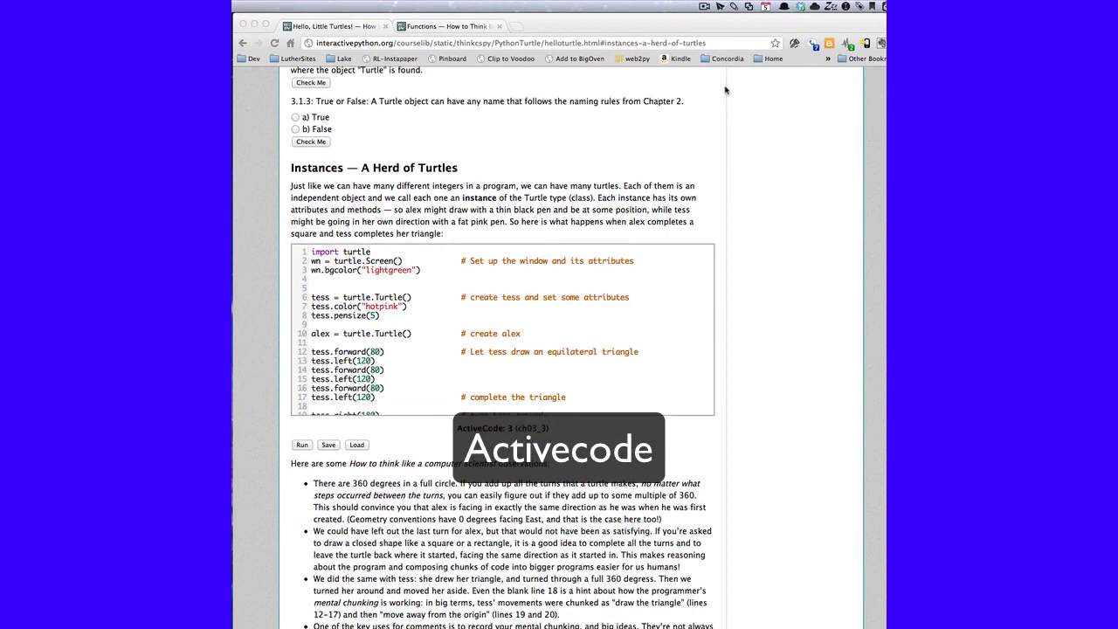
pyautogui.scroll(-2, 725, 90)
pyautogui.scroll(-1, 725, 90)
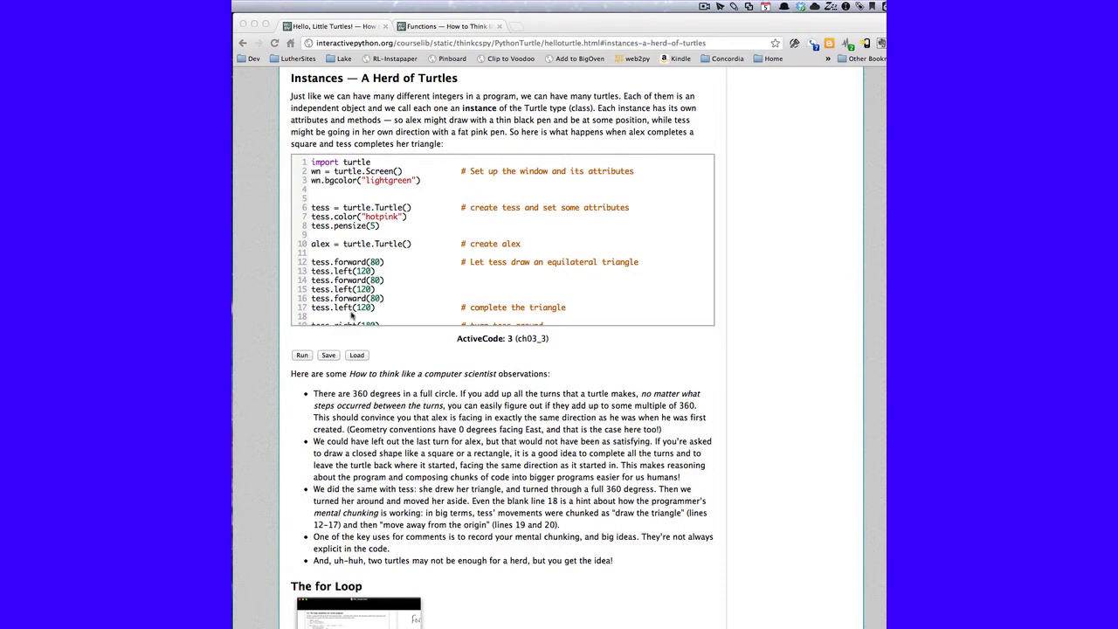
pyautogui.scroll(-3, 352, 316)
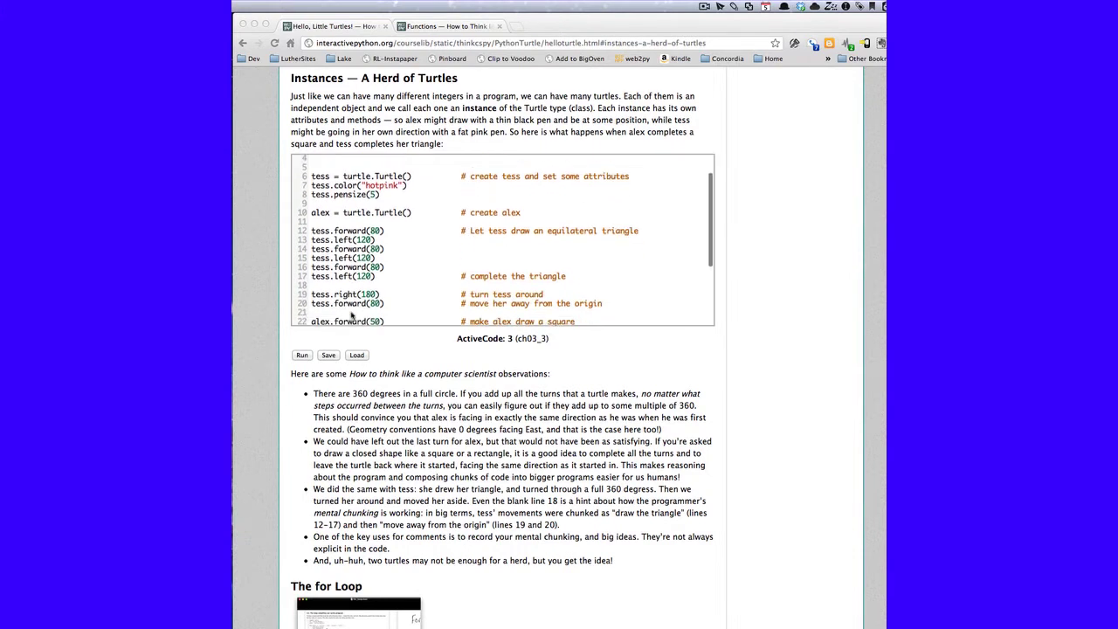
pyautogui.scroll(3, 352, 315)
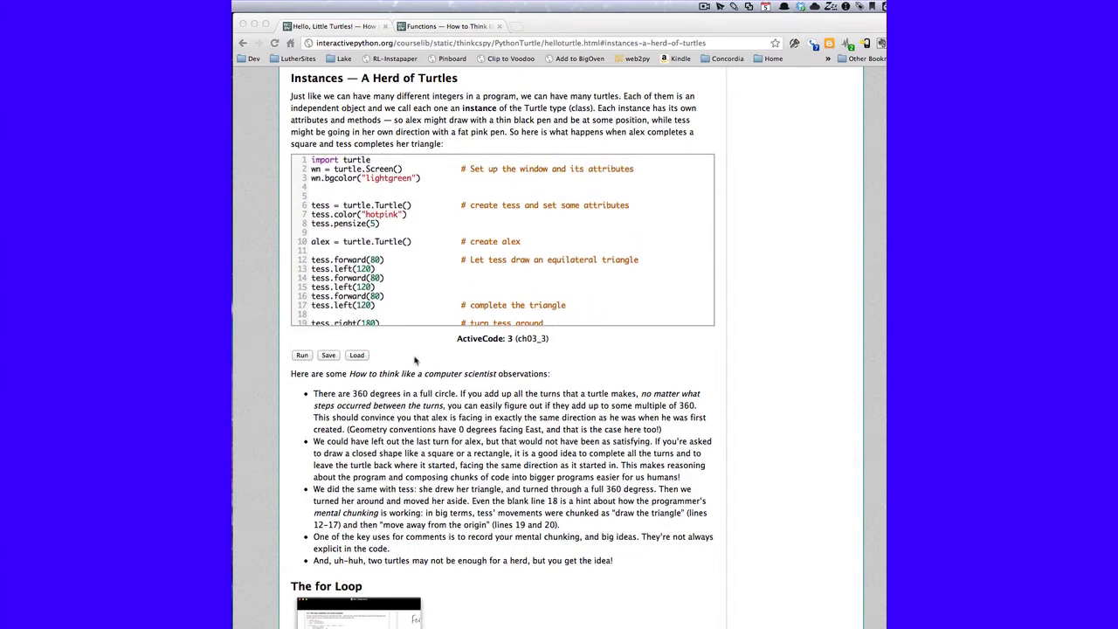
pyautogui.click(303, 356)
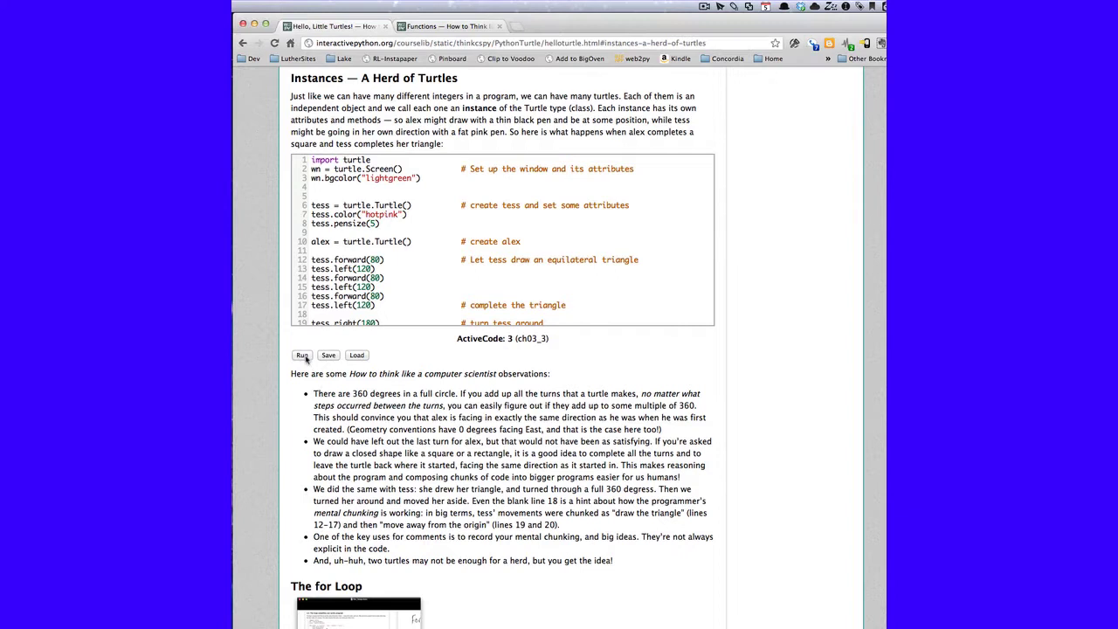
pyautogui.click(303, 355)
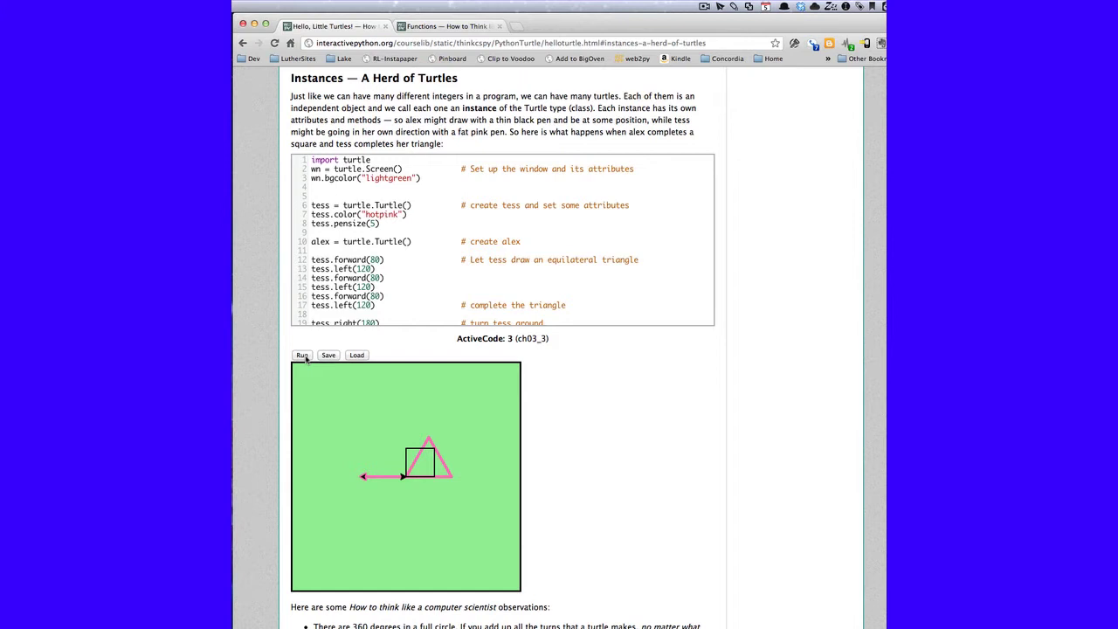
# Change line 28 of the ActiveCode 3 program to alex.forward(90)
pyautogui.scroll(-2, 418, 282)
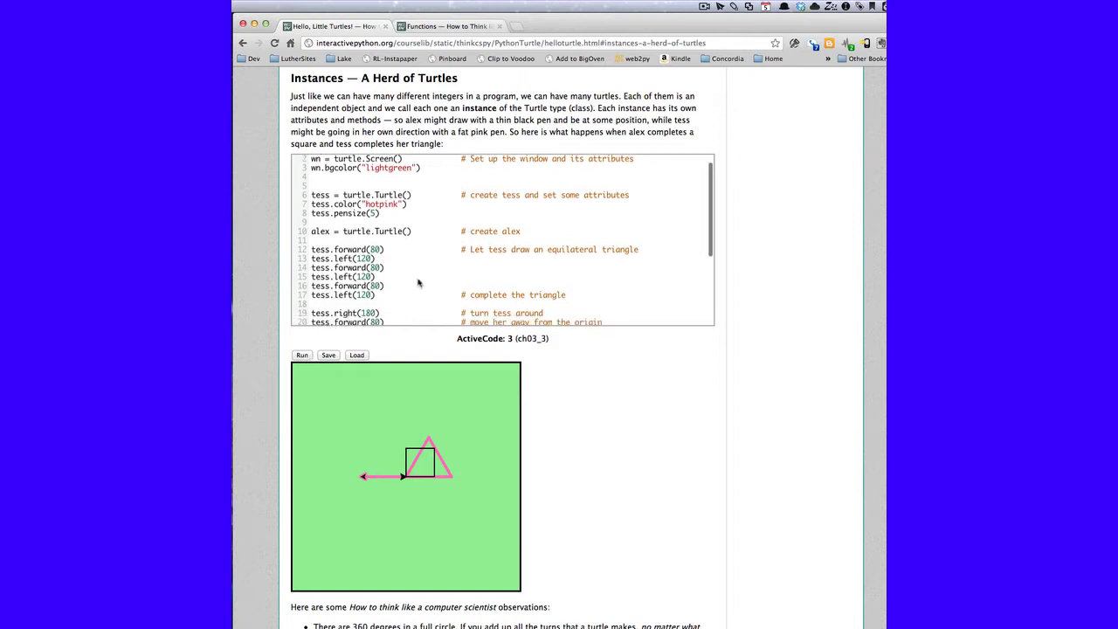
pyautogui.scroll(-4, 418, 282)
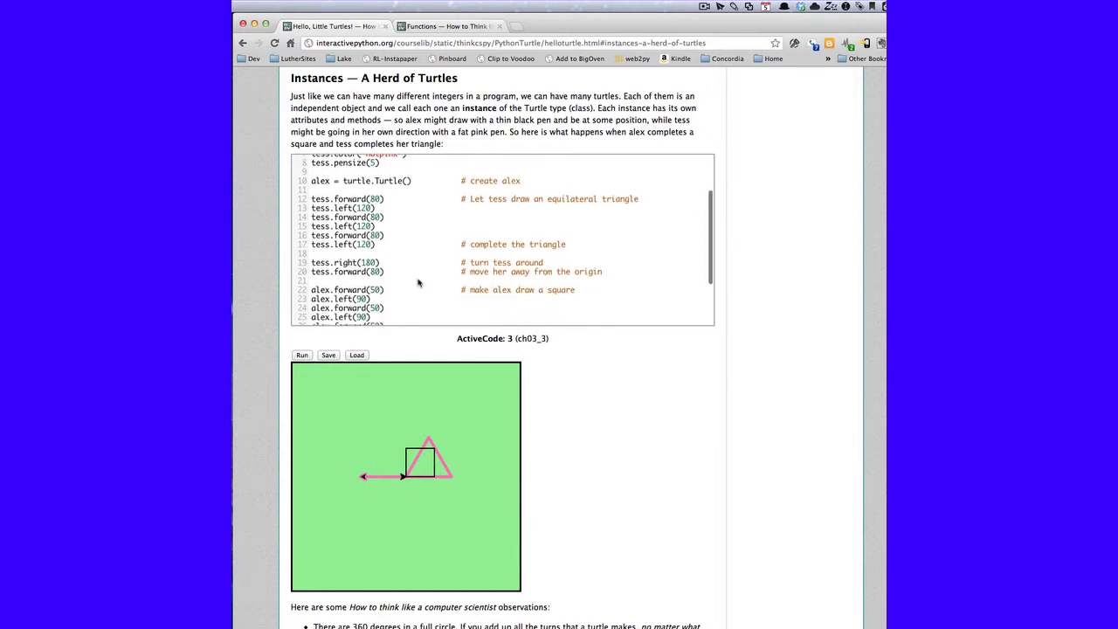
pyautogui.scroll(-2, 418, 280)
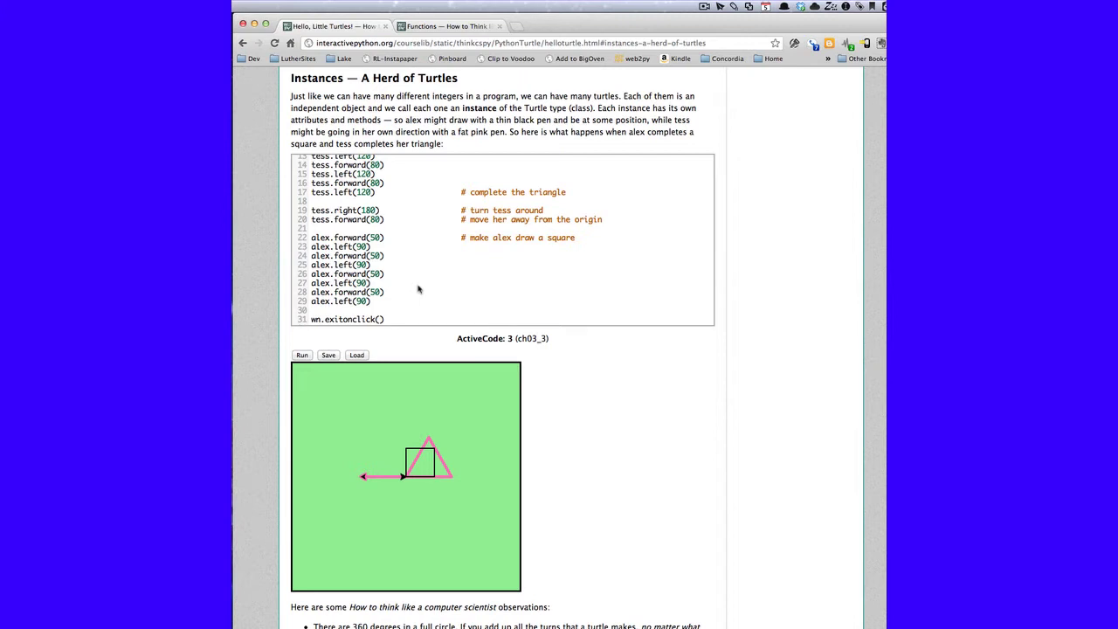
pyautogui.click(372, 302)
pyautogui.click(456, 322)
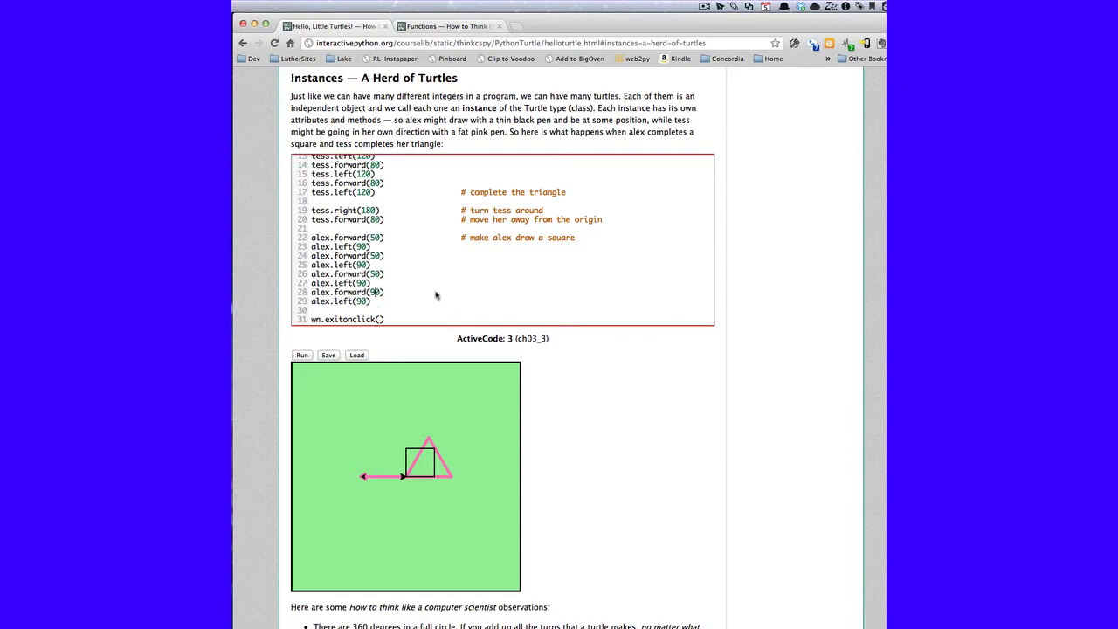
# Run the edited ActiveCode 3 turtle program and save it
pyautogui.click(299, 355)
pyautogui.click(329, 356)
# Reload the textbook page and run the default code of the ActiveCode 3 turtle example
pyautogui.press('super+r')
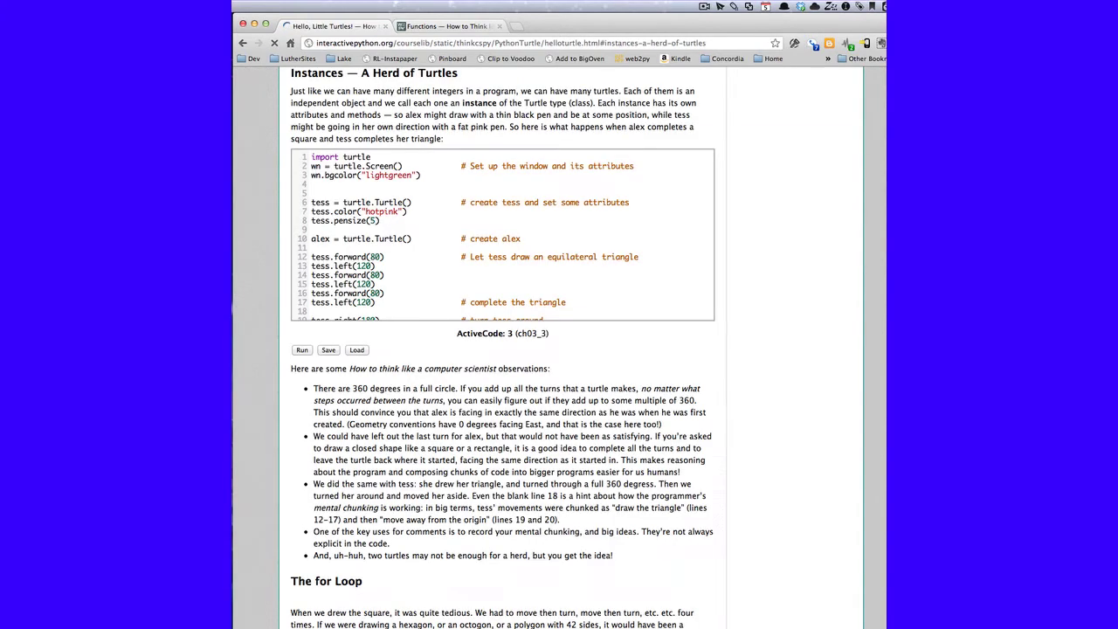
pyautogui.scroll(-5, 462, 304)
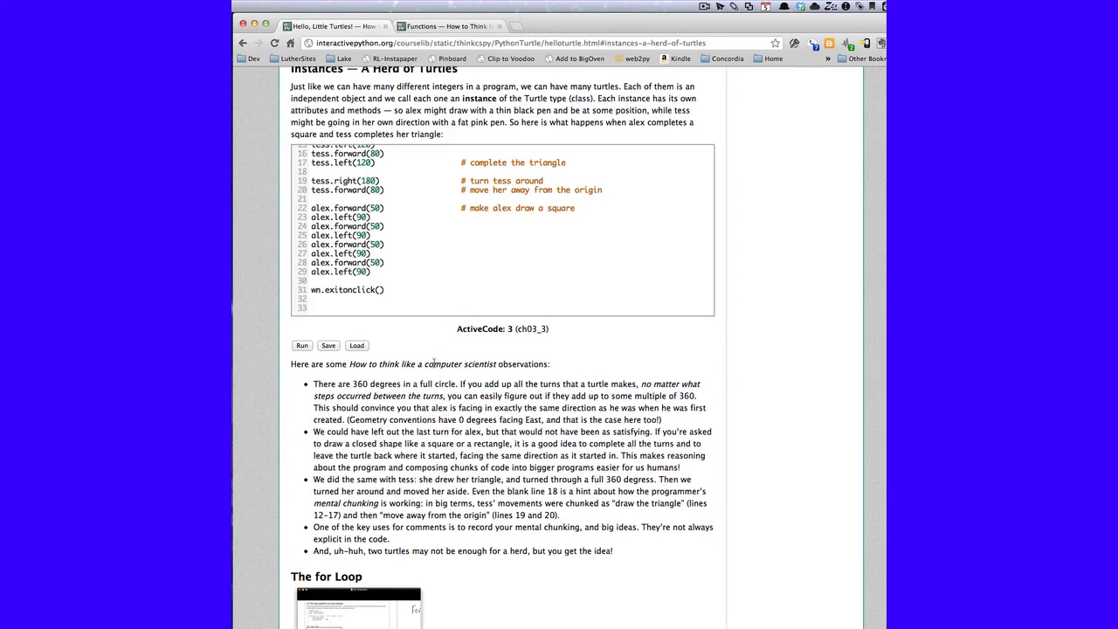
pyautogui.click(301, 346)
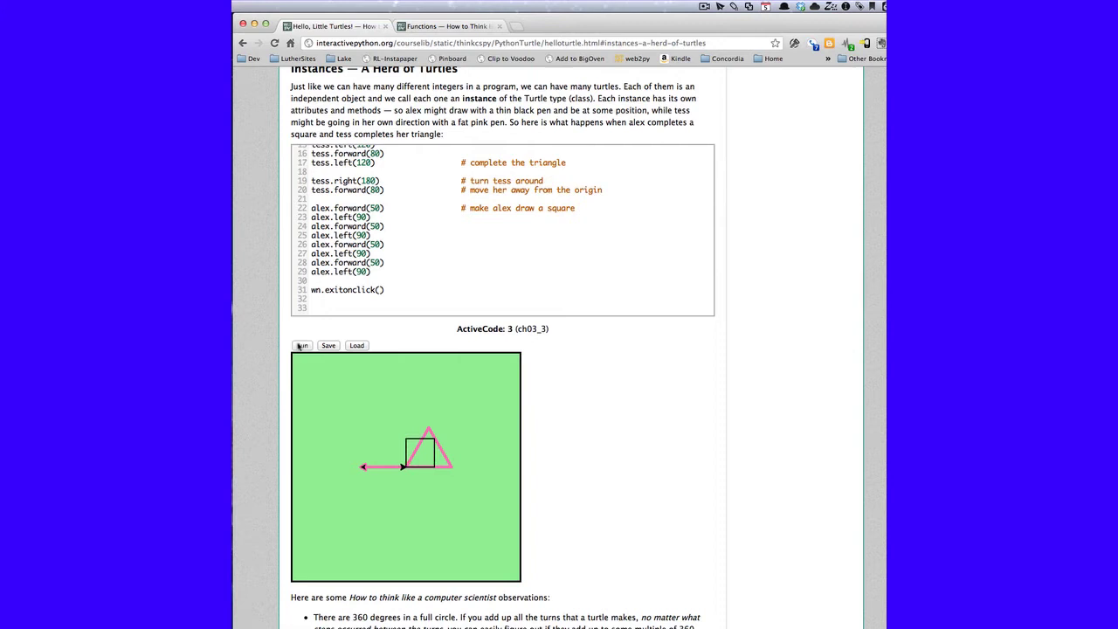
# Load the saved version of the ActiveCode 3 program and run it
pyautogui.click(357, 345)
pyautogui.click(302, 346)
pyautogui.scroll(2, 560, 397)
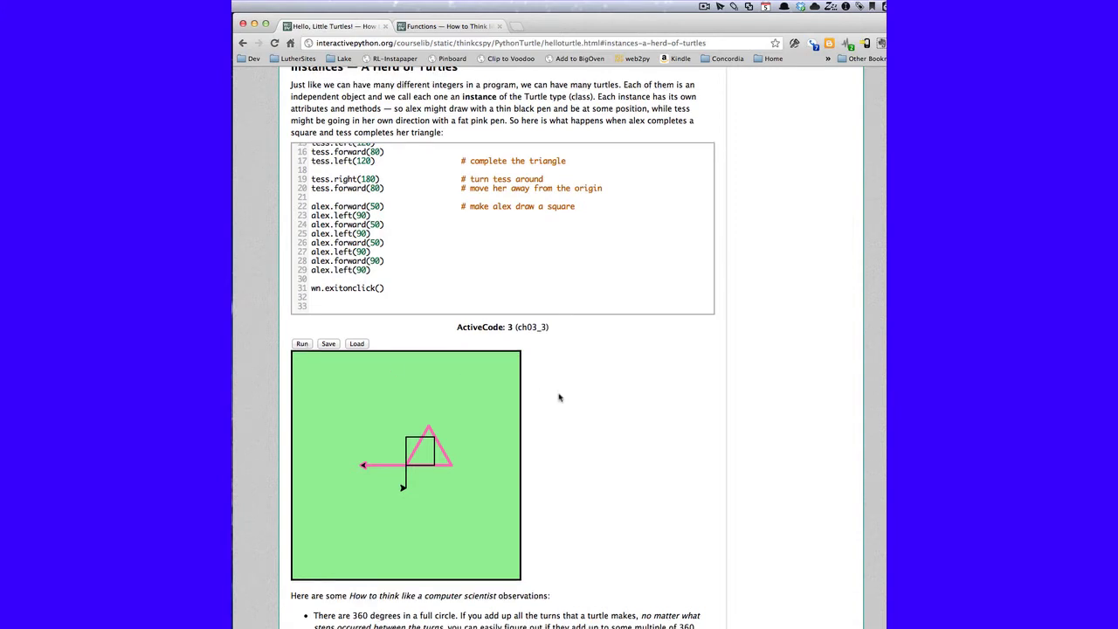
pyautogui.scroll(-1, 560, 397)
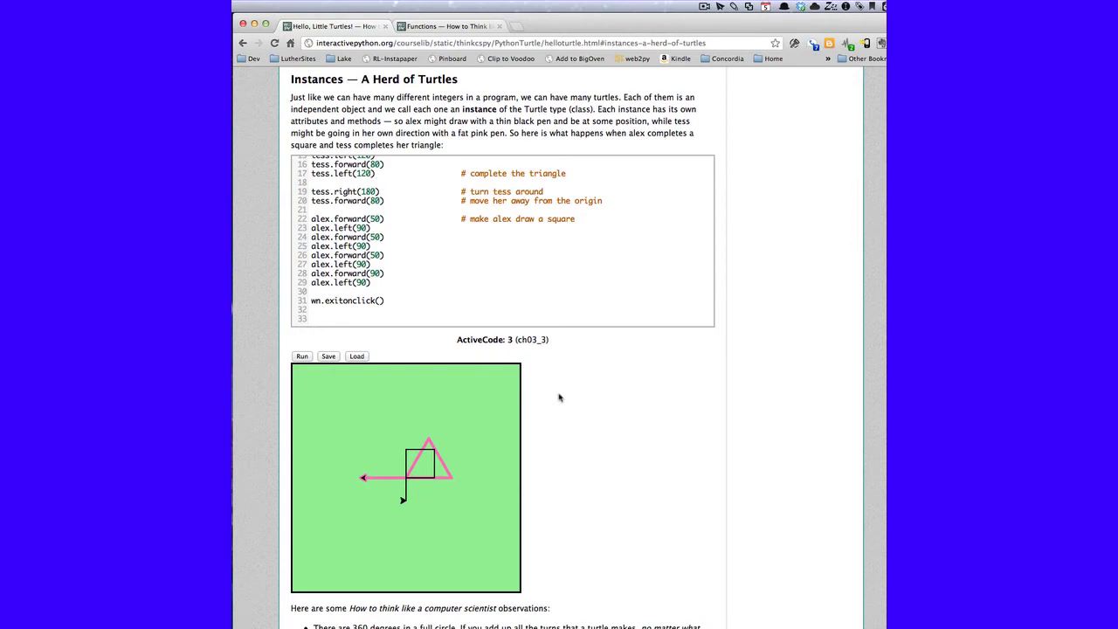
# Open the embedded video in "The for Loop" section, play it briefly and pause it
pyautogui.scroll(-15, 560, 398)
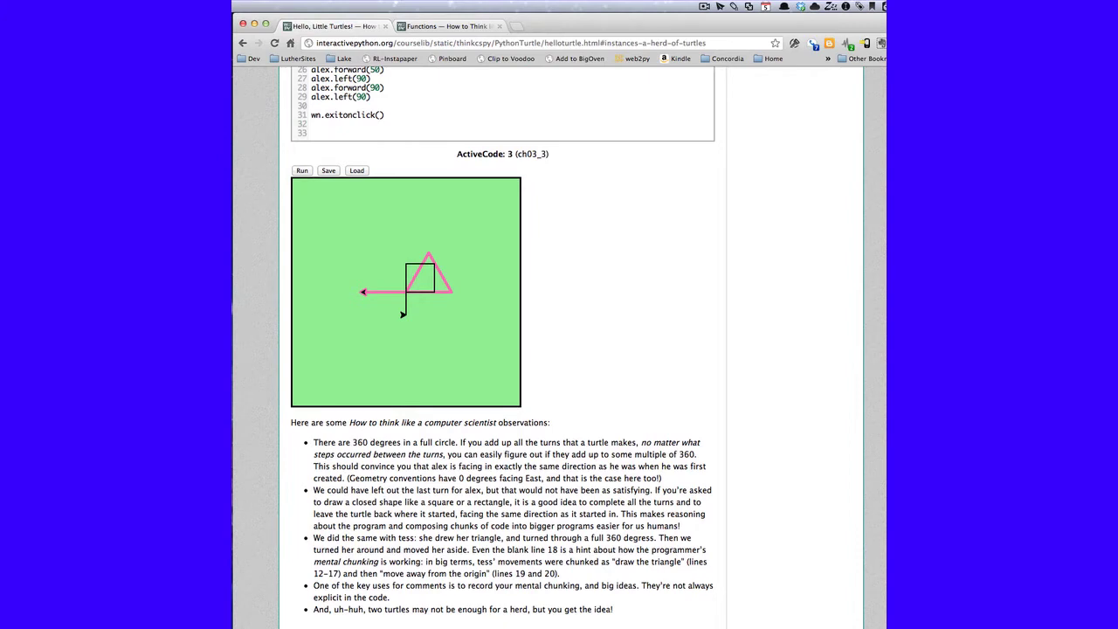
pyautogui.scroll(-14, 362, 519)
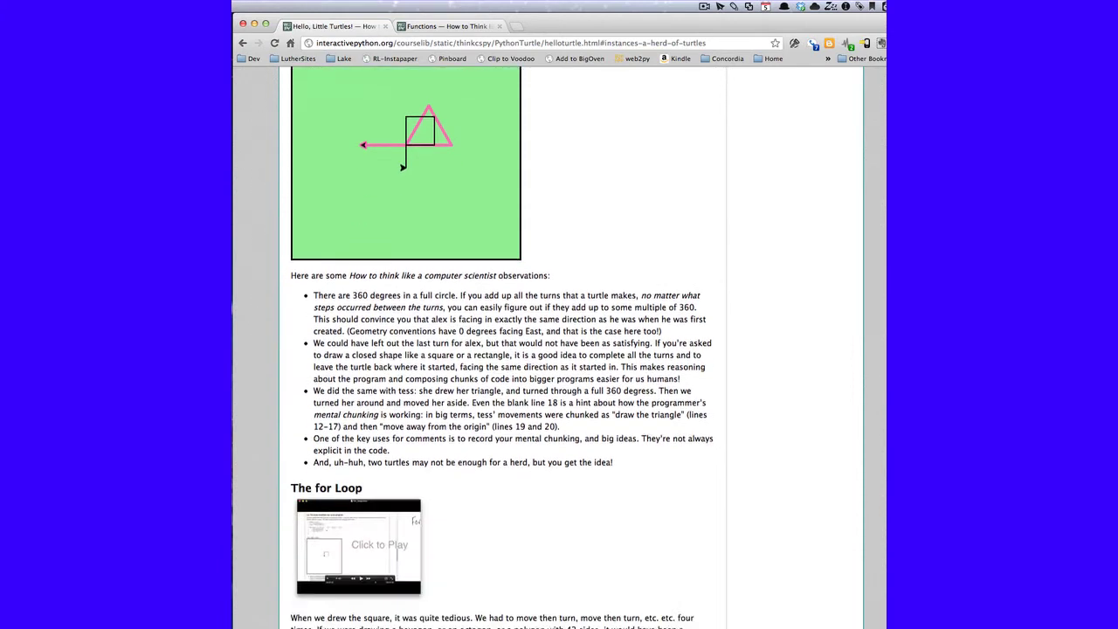
pyautogui.click(361, 520)
pyautogui.scroll(-6, 839, 483)
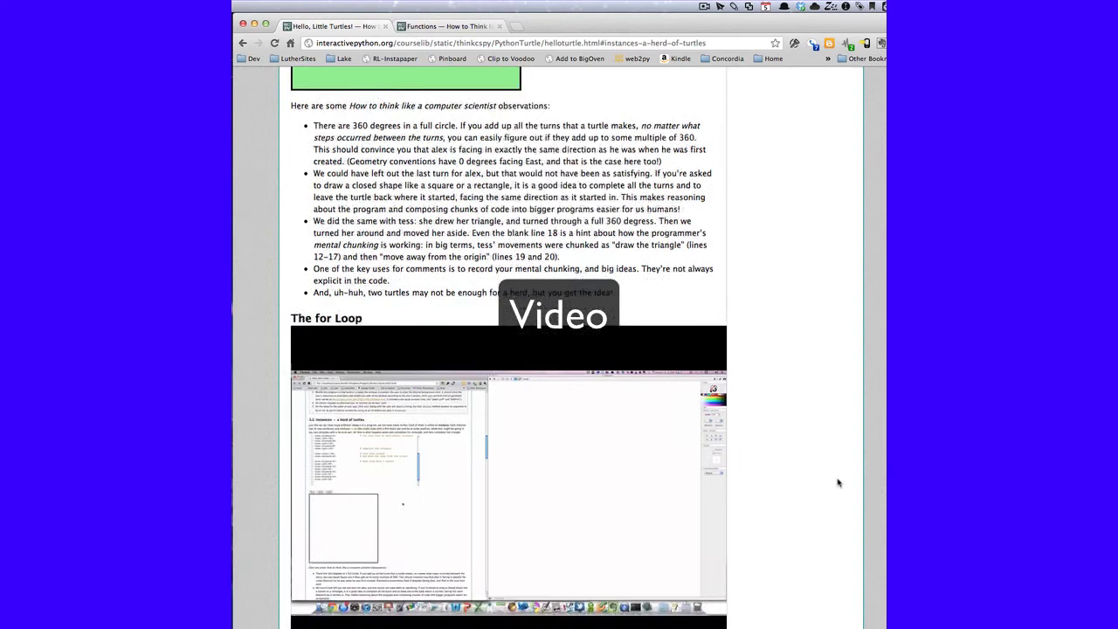
pyautogui.click(298, 534)
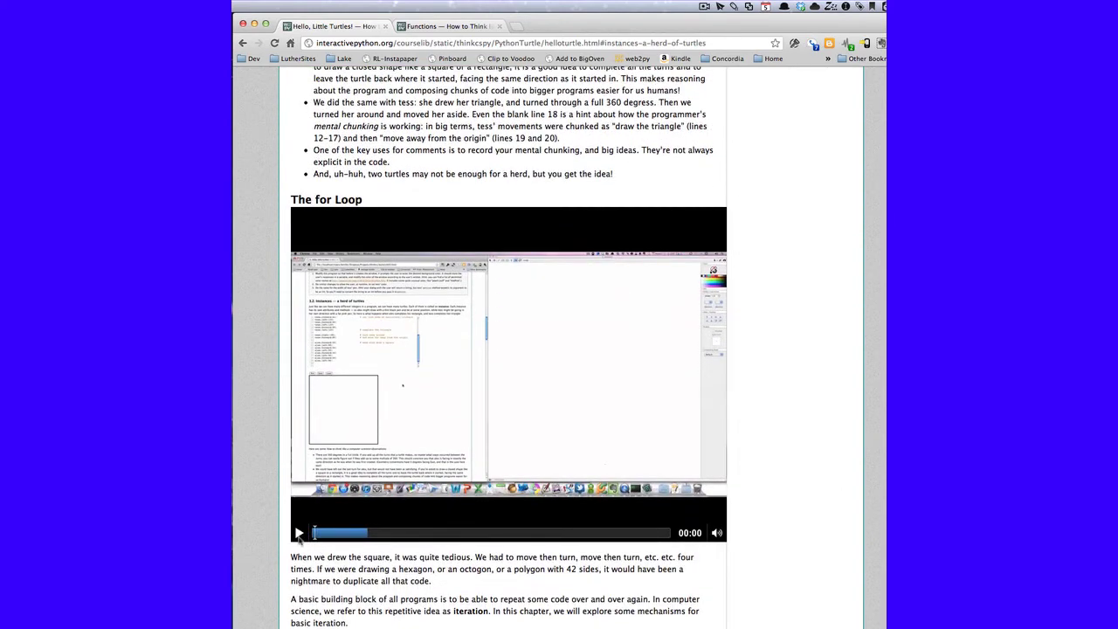
pyautogui.click(299, 535)
# Answer question 3.1.1 under "Check your understanding" with option b and check the answer
pyautogui.scroll(2, 793, 506)
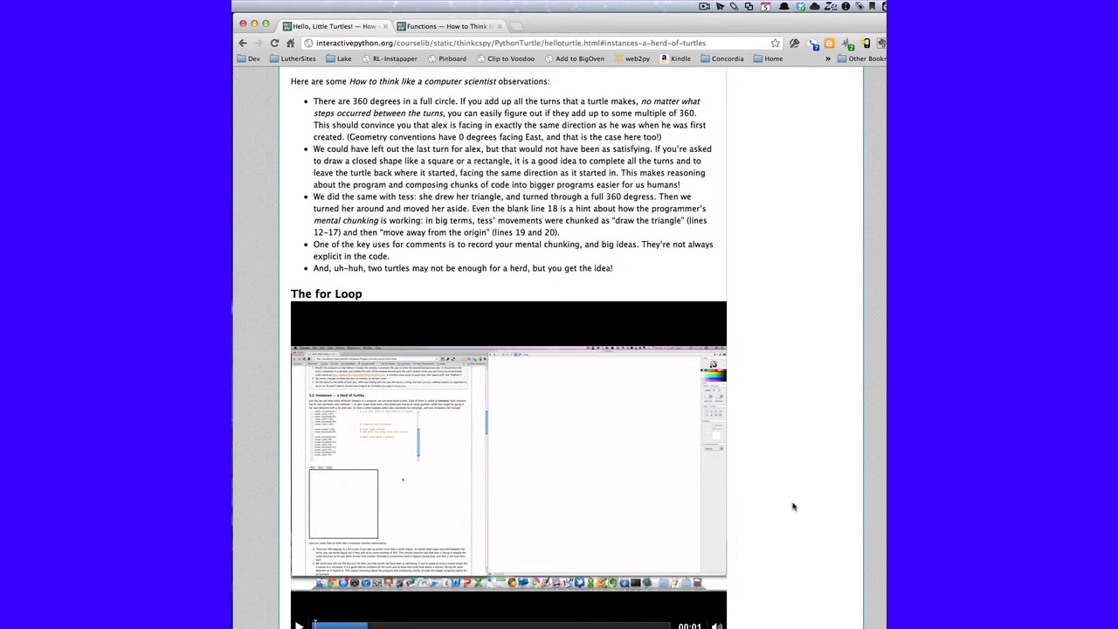
pyautogui.scroll(2, 793, 507)
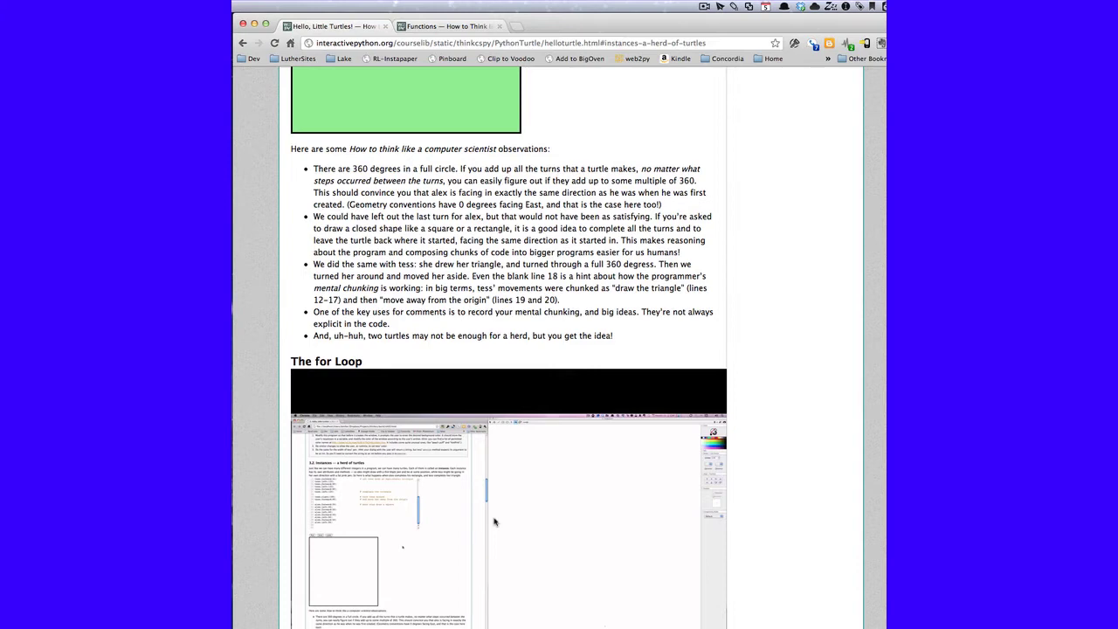
pyautogui.scroll(1, 494, 522)
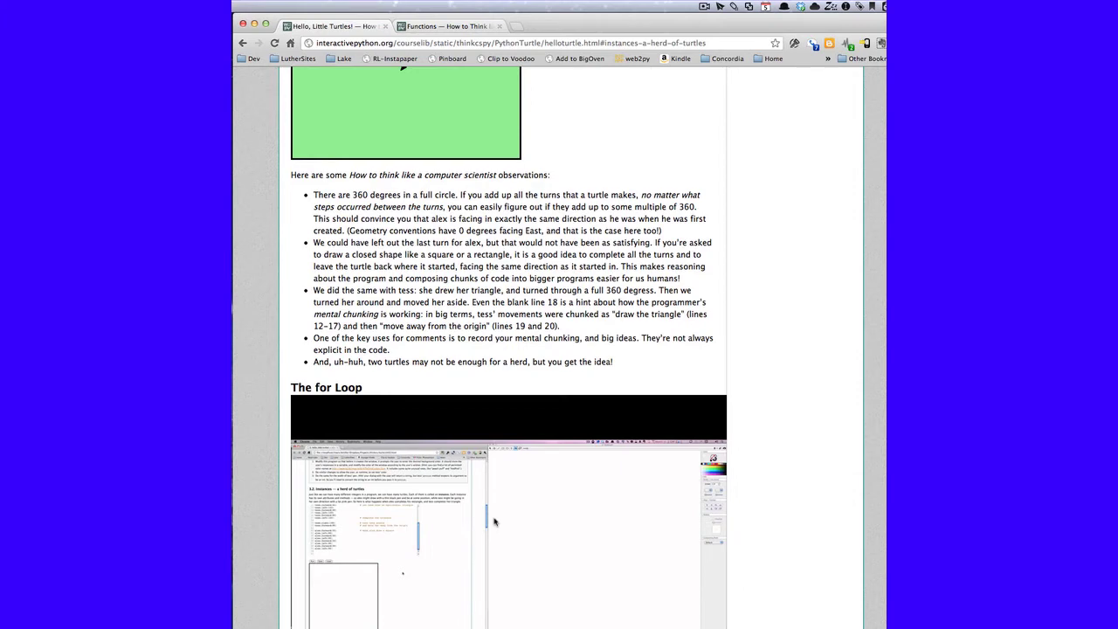
pyautogui.scroll(3, 494, 522)
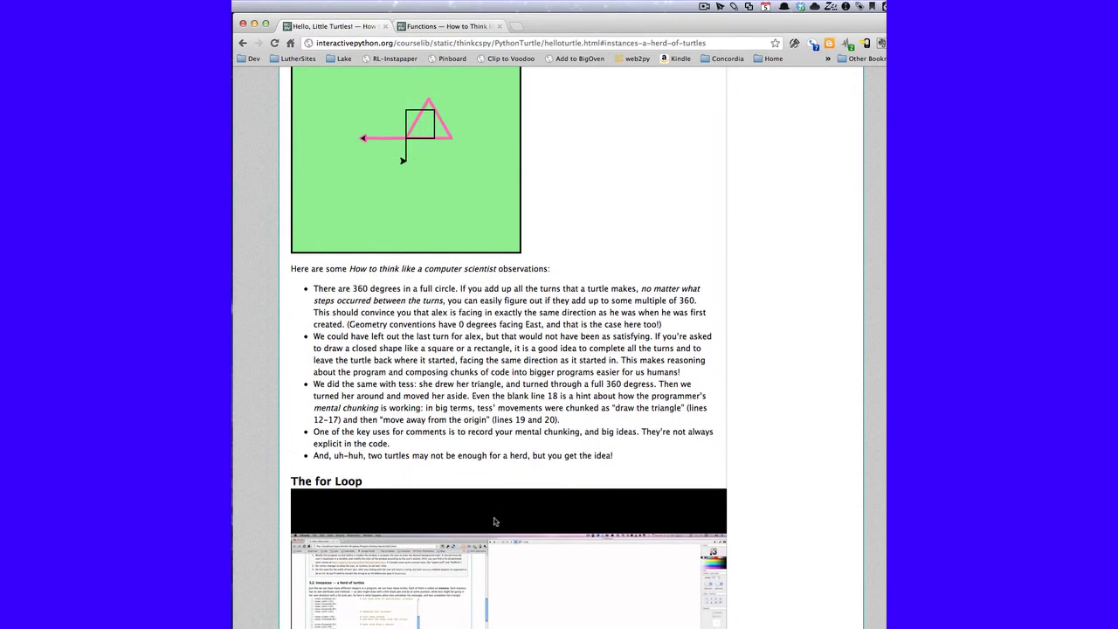
pyautogui.scroll(10, 548, 304)
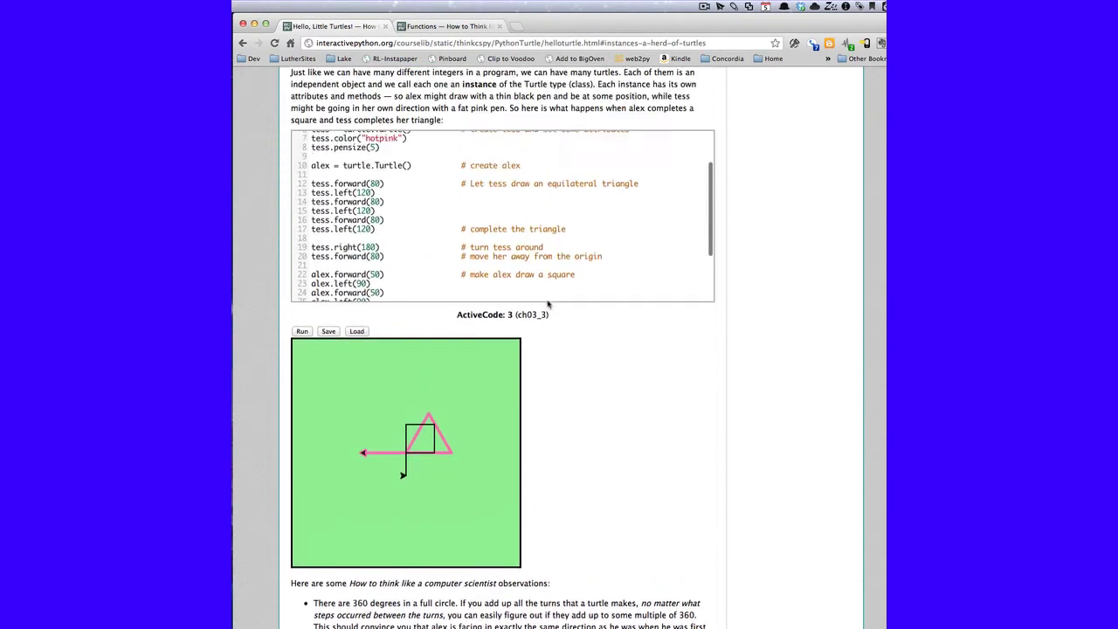
pyautogui.scroll(15, 548, 304)
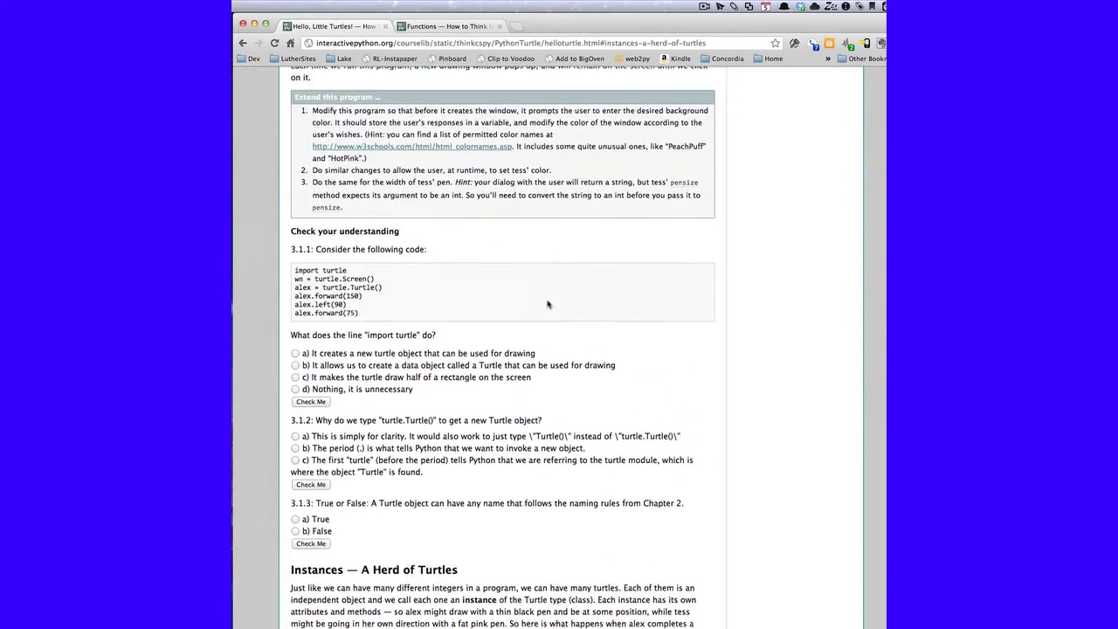
pyautogui.scroll(1, 548, 304)
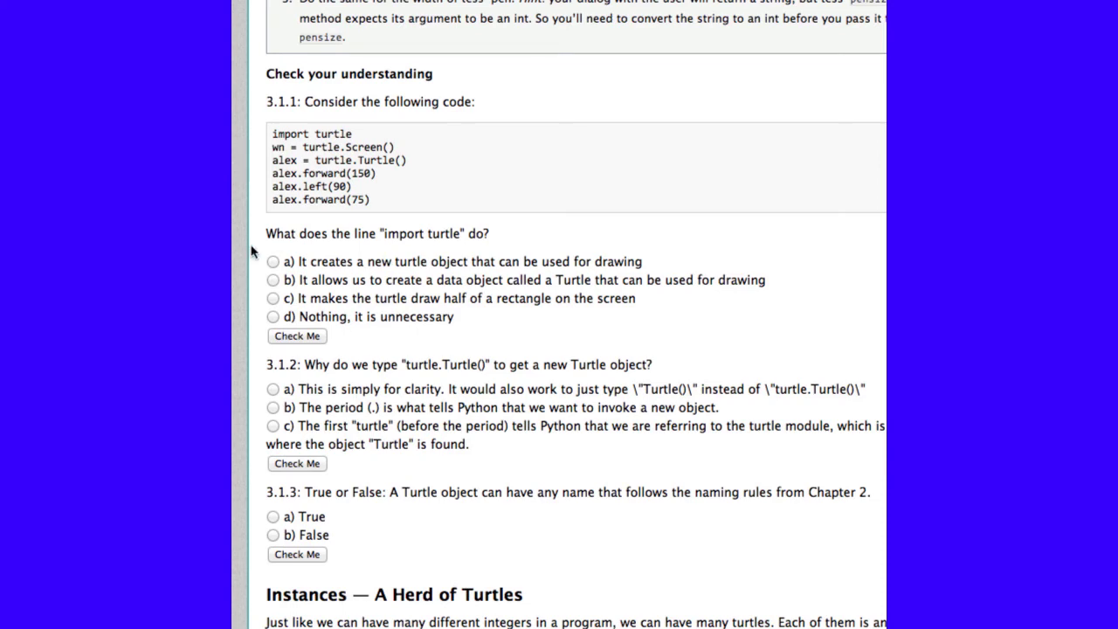
pyautogui.scroll(-2, 377, 226)
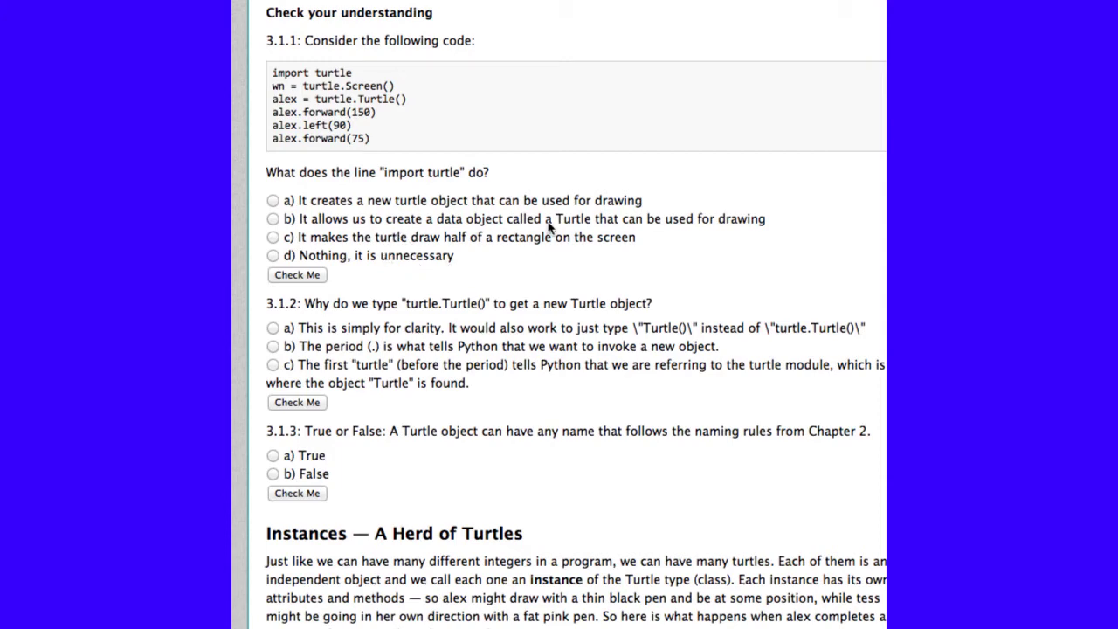
pyautogui.click(273, 220)
pyautogui.click(305, 279)
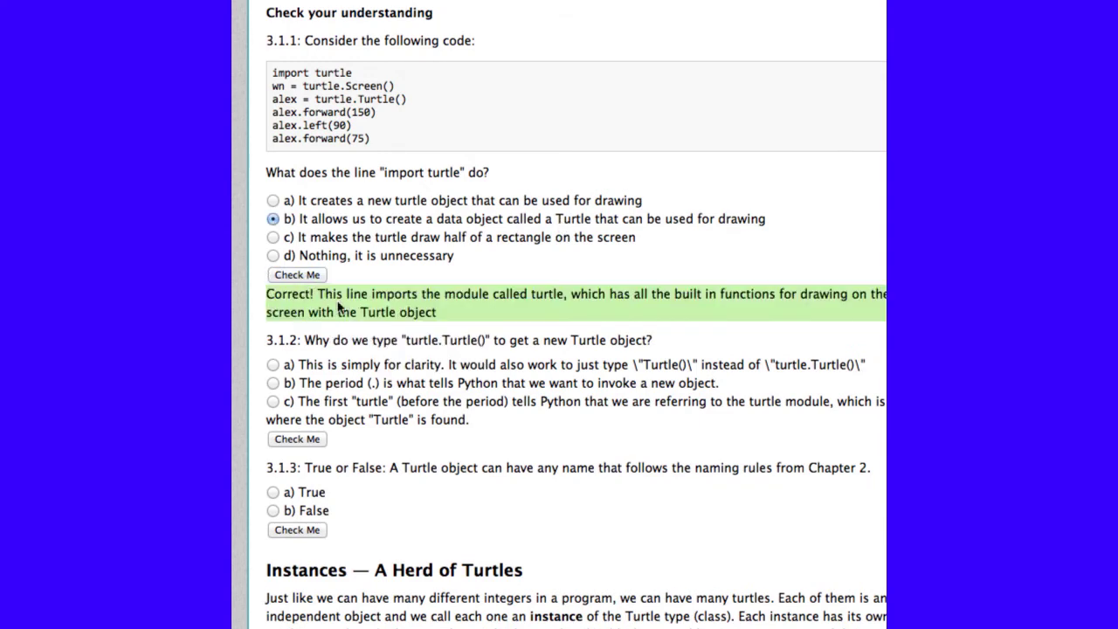
# Try option d and option c as answers to question 3.1.1, checking each one
pyautogui.click(272, 256)
pyautogui.click(304, 276)
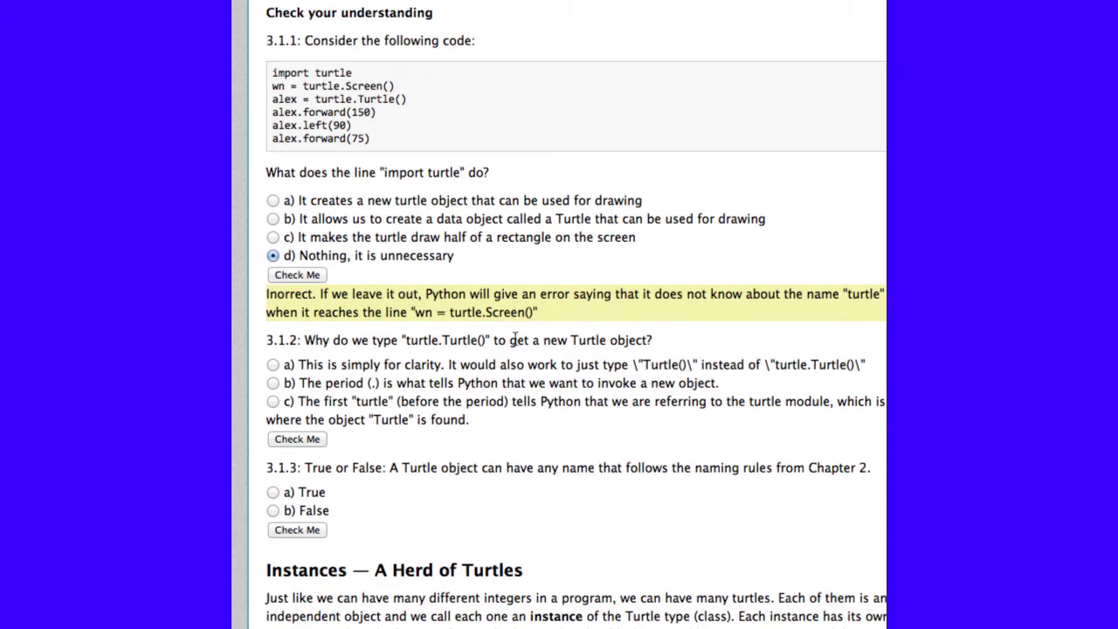
pyautogui.click(274, 238)
pyautogui.click(287, 276)
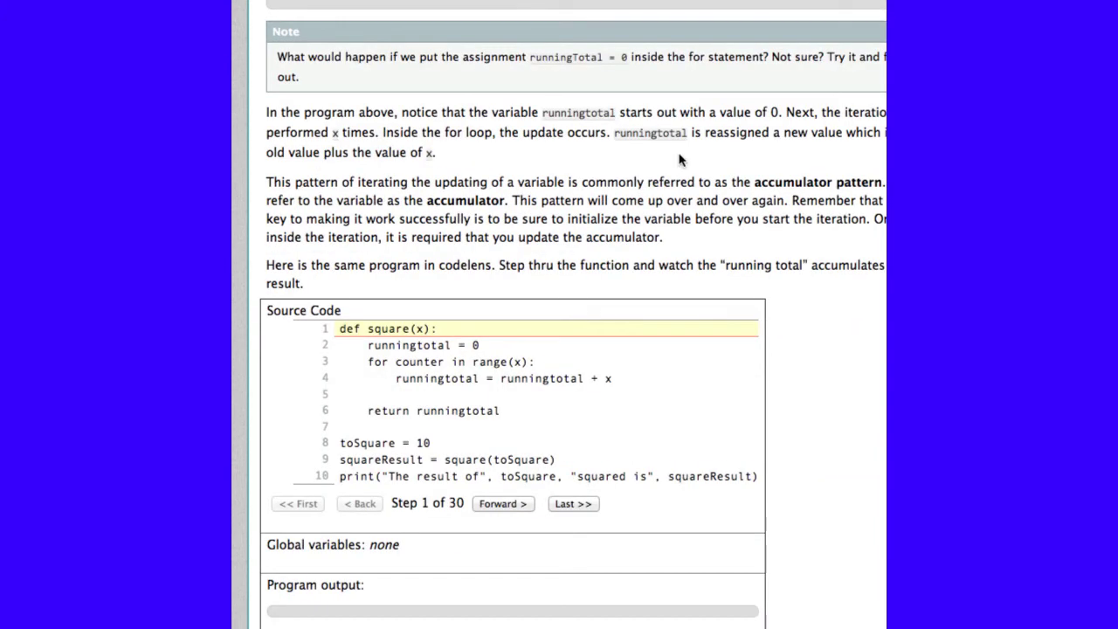
# Step the square program in CodeLens 6 forward to step 6, the for statement inside the function
pyautogui.scroll(-3, 678, 154)
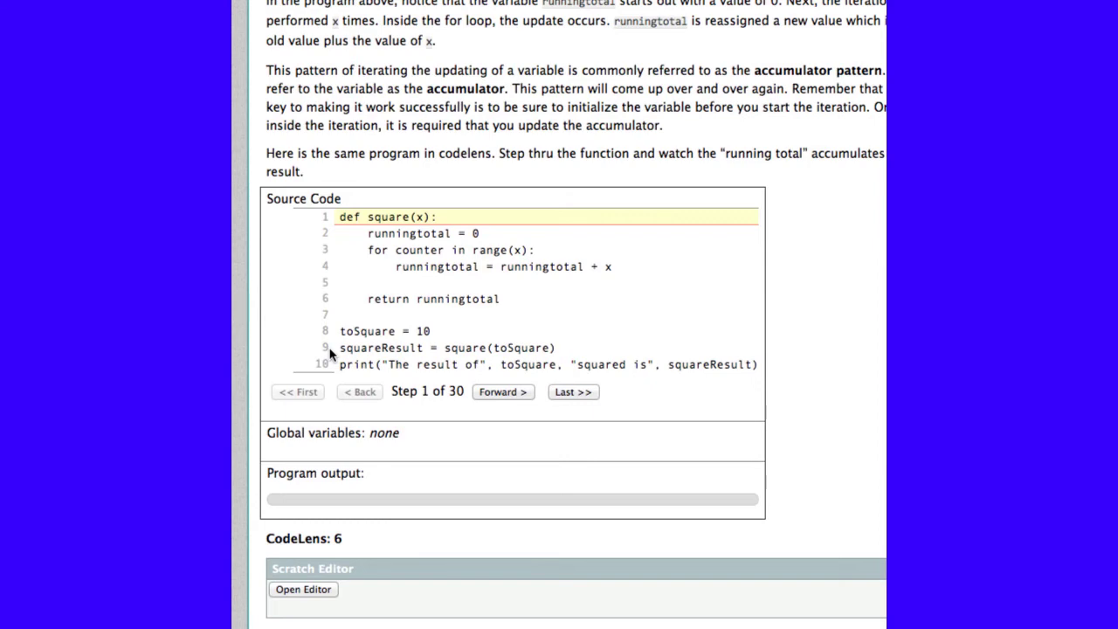
pyautogui.scroll(-3, 331, 353)
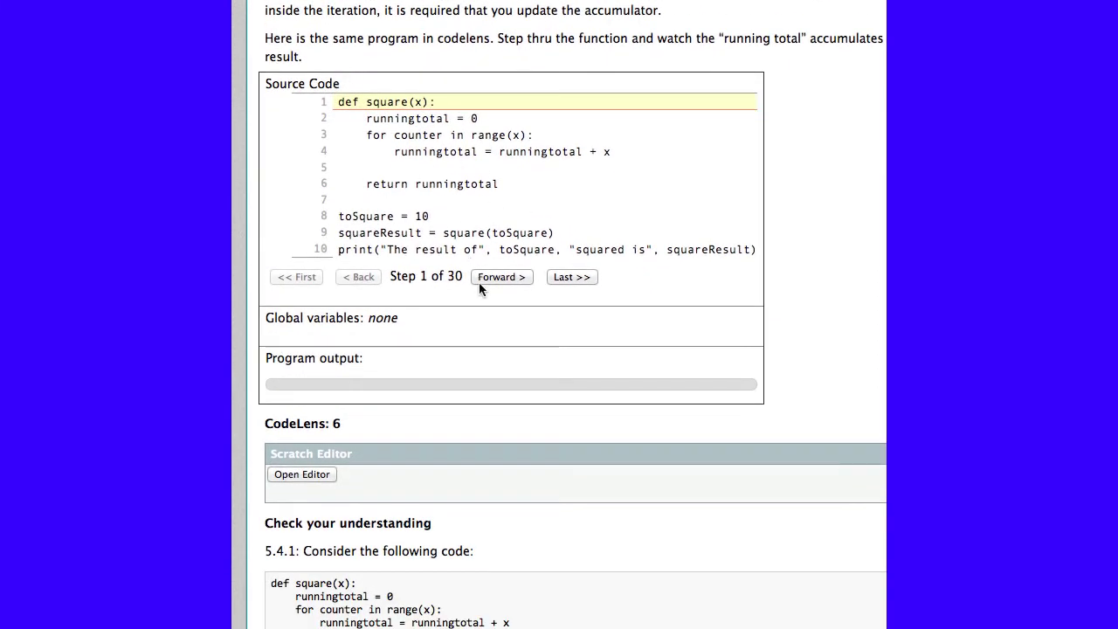
pyautogui.click(504, 277)
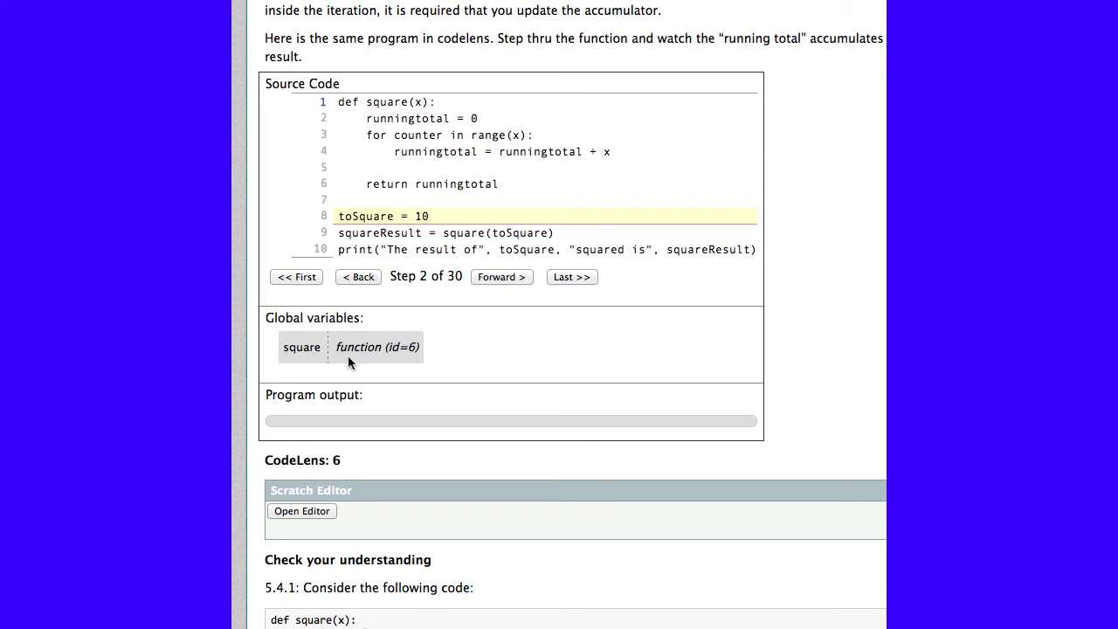
pyautogui.click(501, 276)
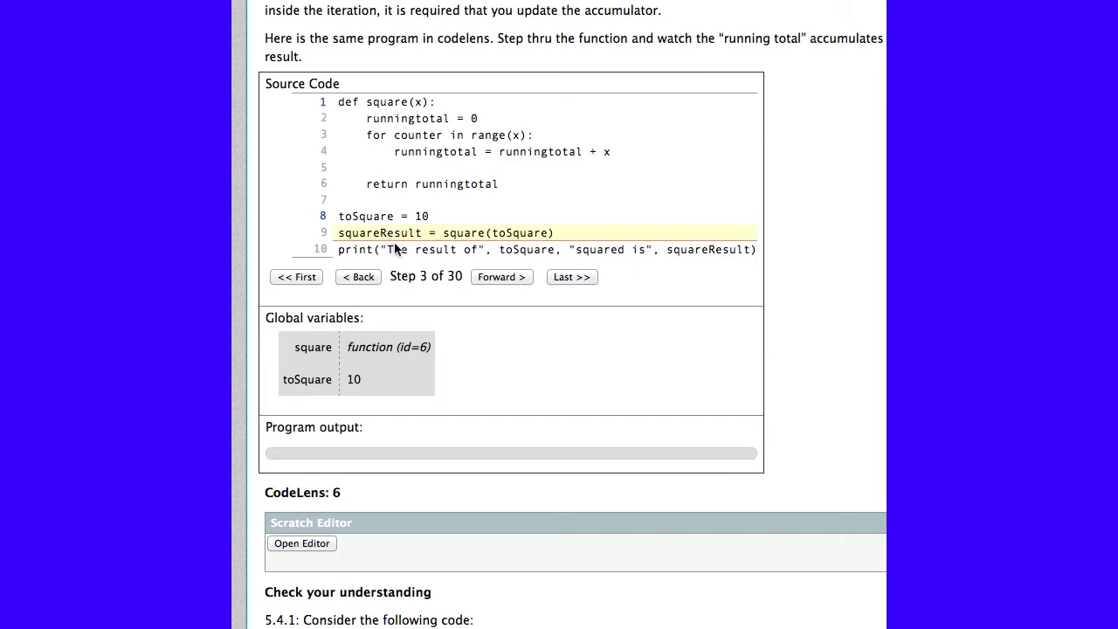
pyautogui.click(505, 277)
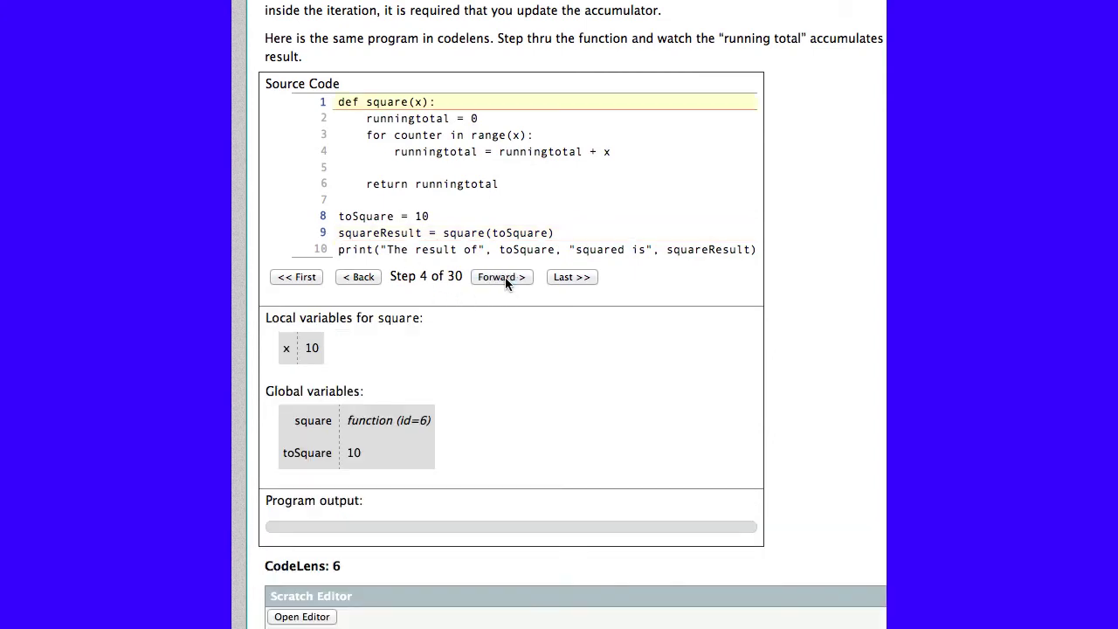
pyautogui.click(503, 278)
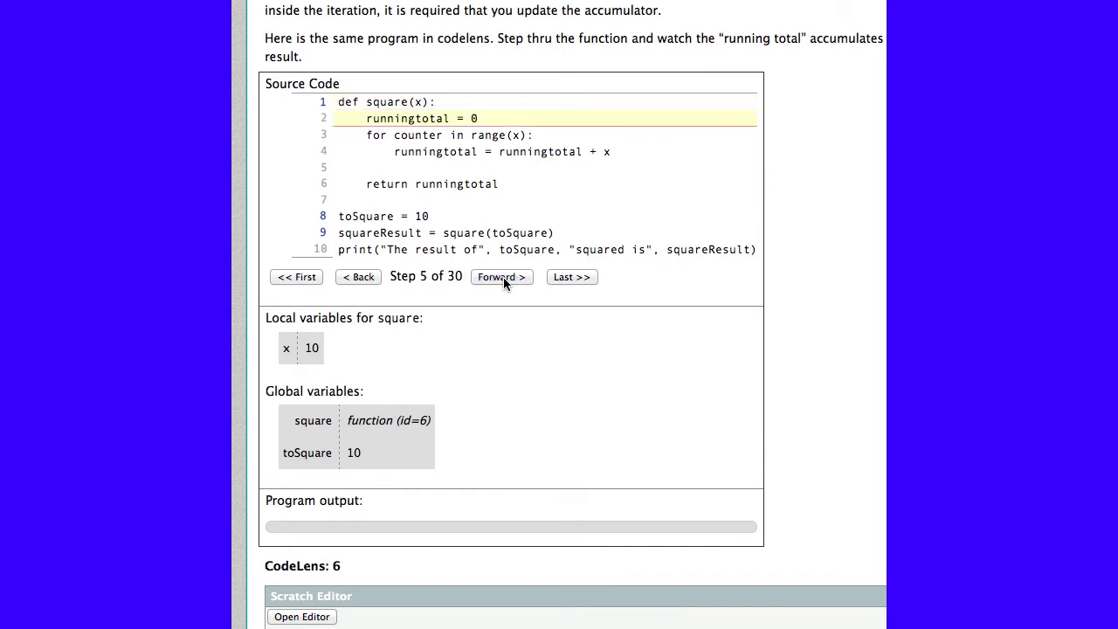
pyautogui.click(503, 277)
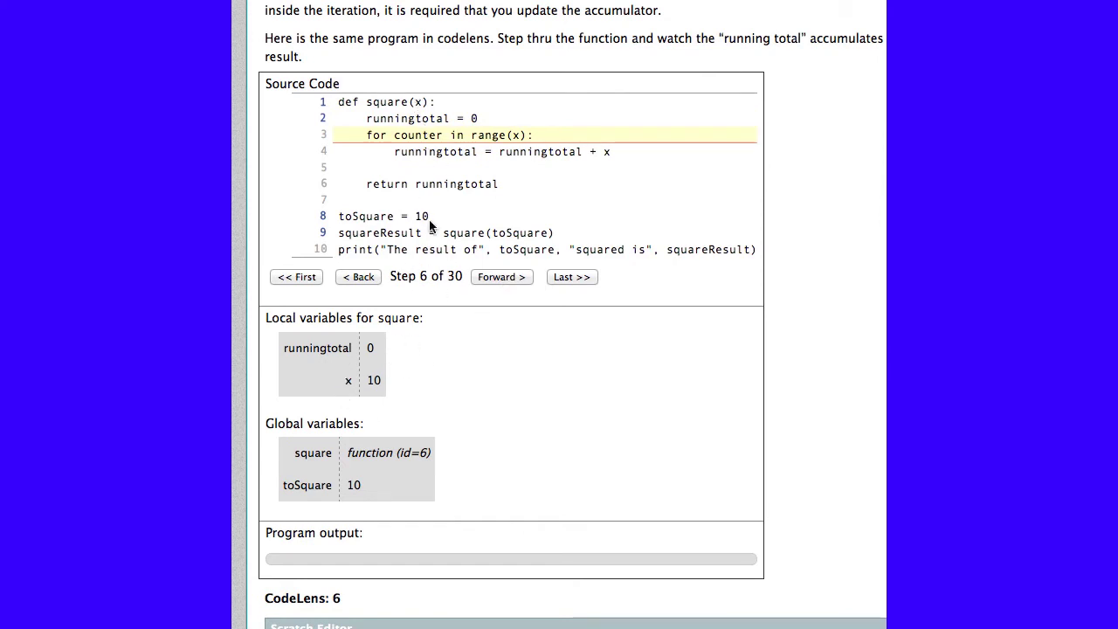
# Advance CodeLens 6 through all the for loop iterations to step 27, at the return statement
pyautogui.click(504, 276)
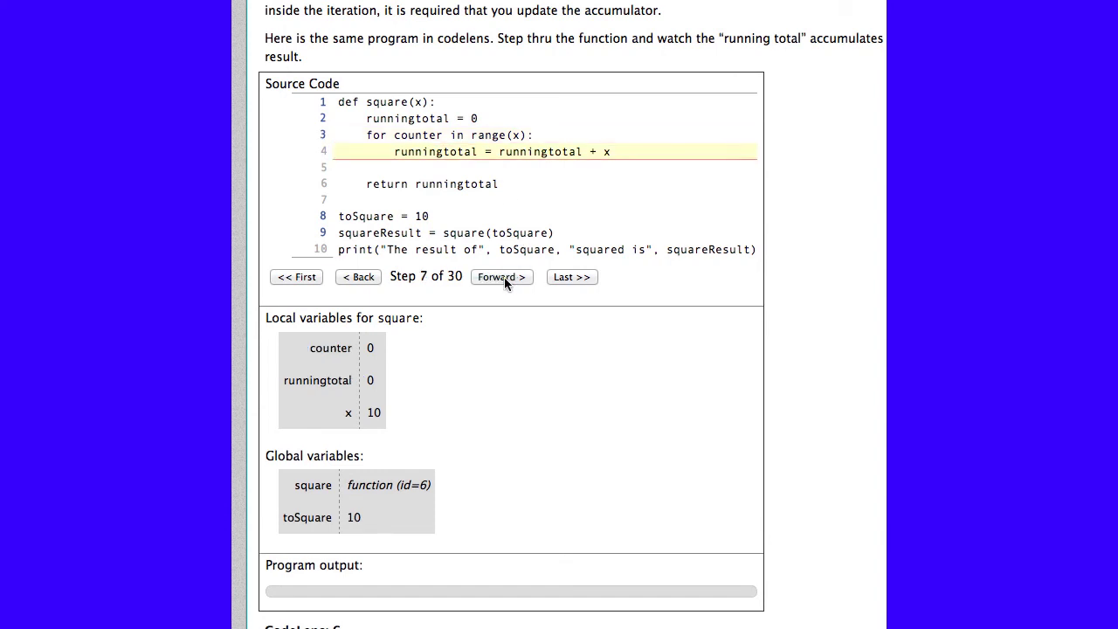
pyautogui.click(504, 276)
pyautogui.click(504, 277)
pyautogui.click(504, 276)
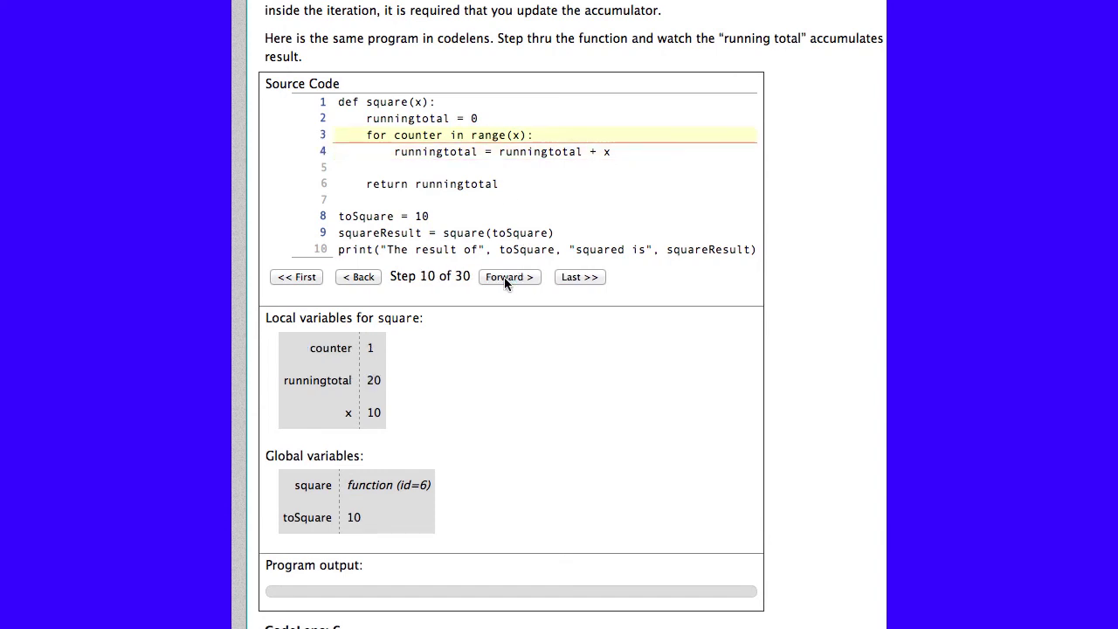
pyautogui.click(504, 277)
pyautogui.click(503, 277)
pyautogui.click(504, 276)
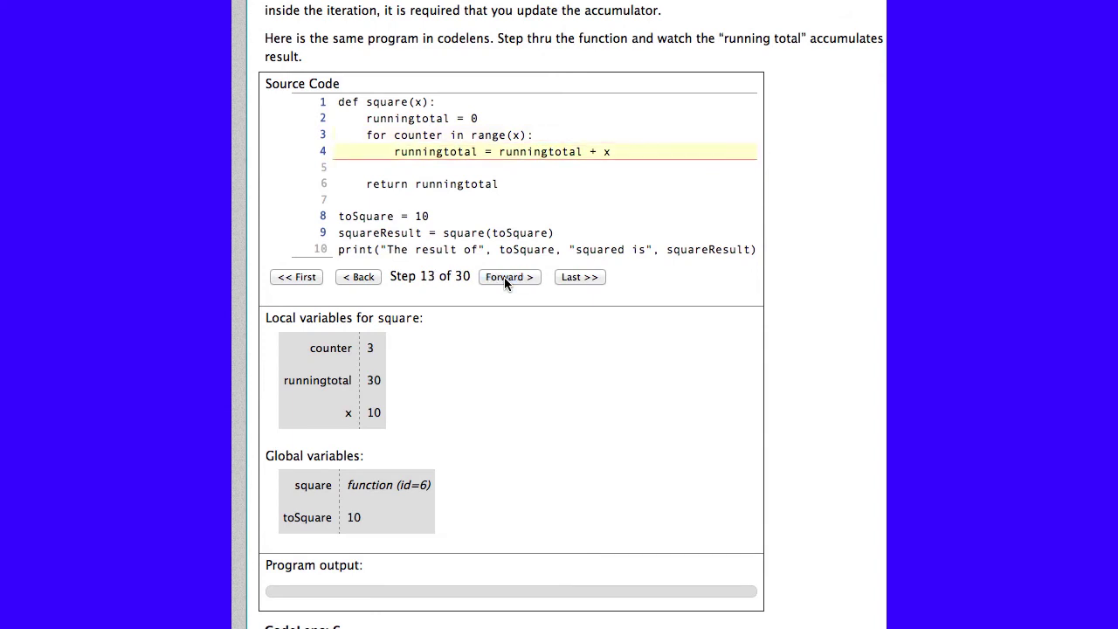
pyautogui.click(504, 276)
pyautogui.click(504, 277)
pyautogui.click(504, 277)
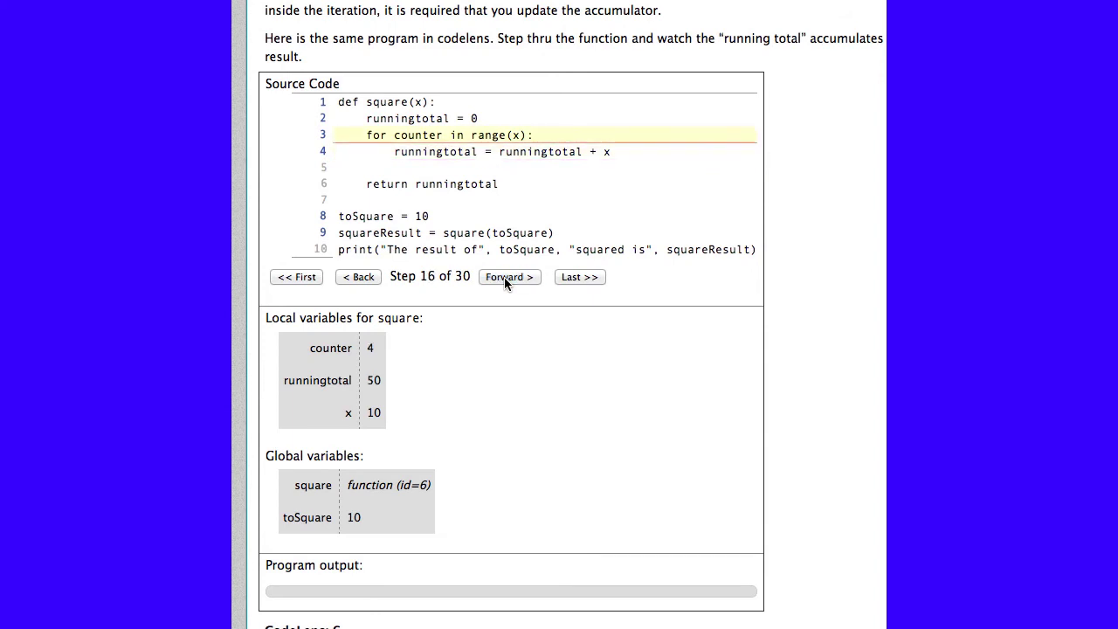
pyautogui.click(504, 277)
pyautogui.click(504, 277)
pyautogui.click(504, 277)
pyautogui.click(504, 277)
pyautogui.click(504, 277)
pyautogui.click(504, 276)
pyautogui.click(504, 277)
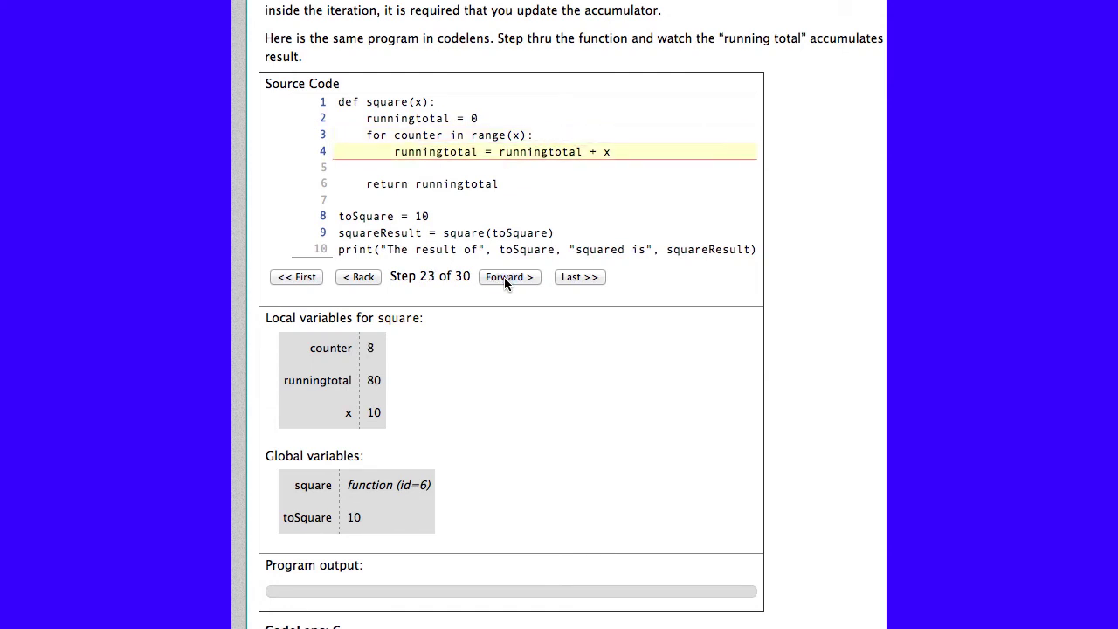
pyautogui.click(504, 277)
pyautogui.click(504, 277)
pyautogui.click(504, 277)
pyautogui.click(504, 277)
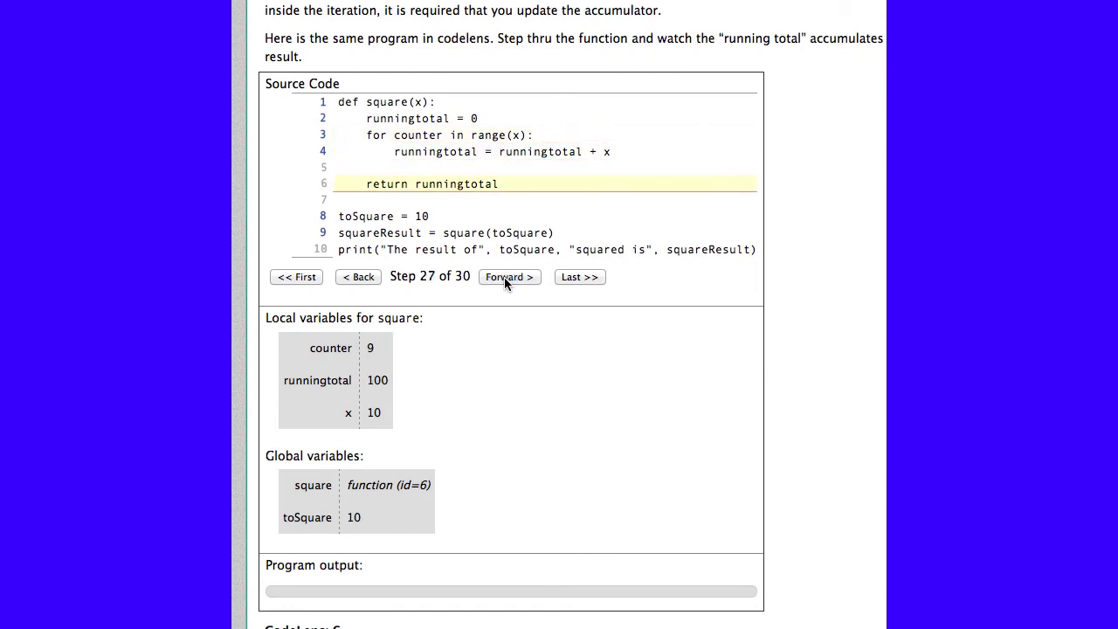
# Advance CodeLens 6 through the function's return and the print statement to the final step 30
pyautogui.click(504, 277)
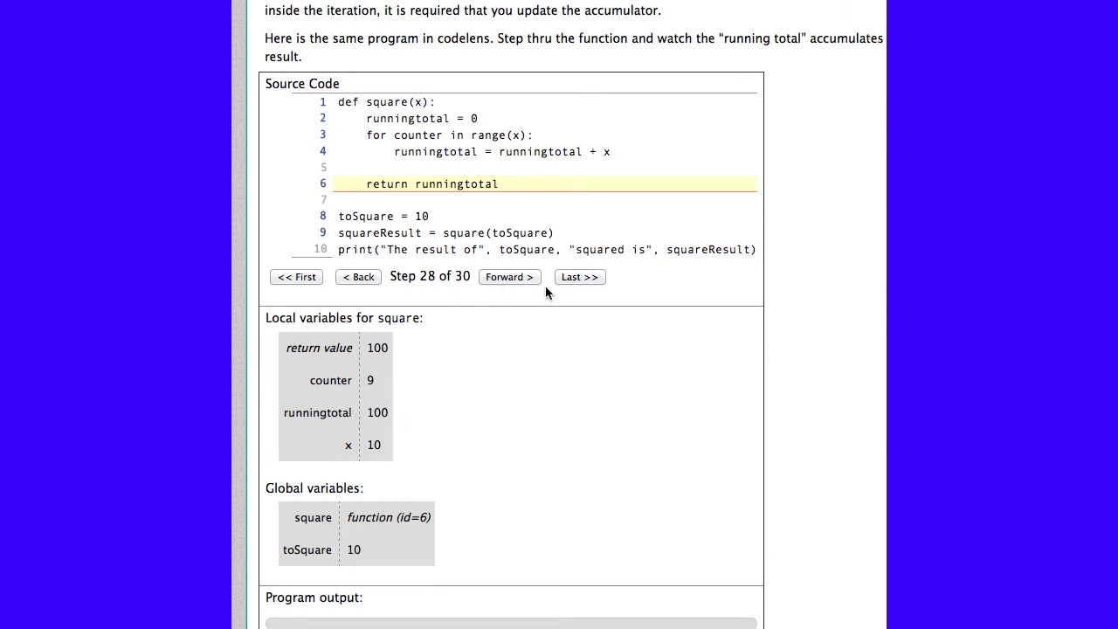
pyautogui.click(516, 278)
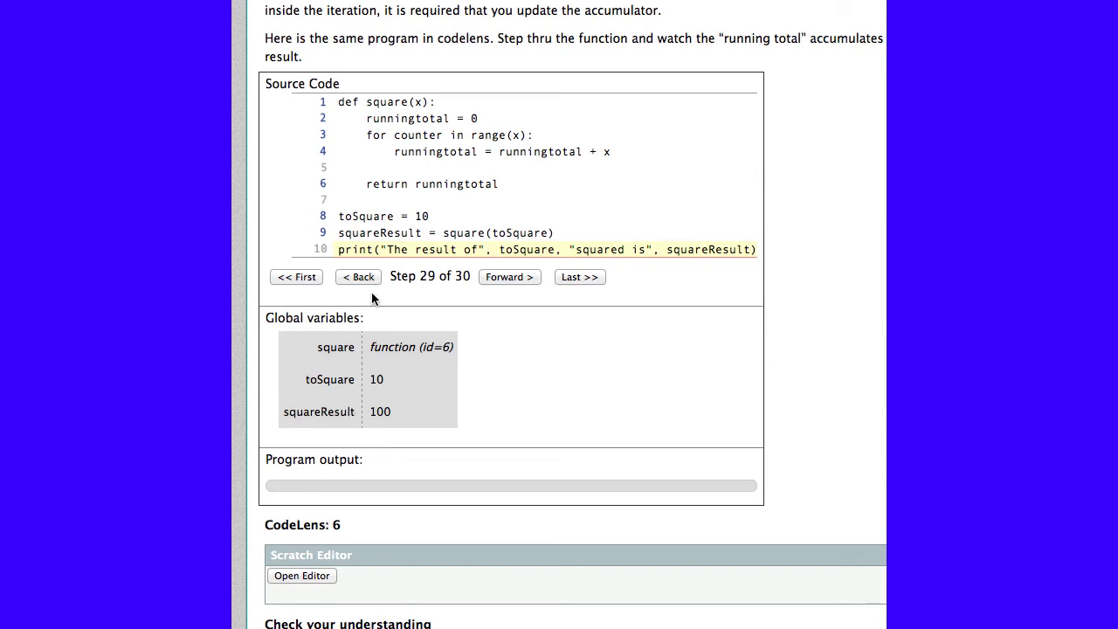
pyautogui.click(518, 276)
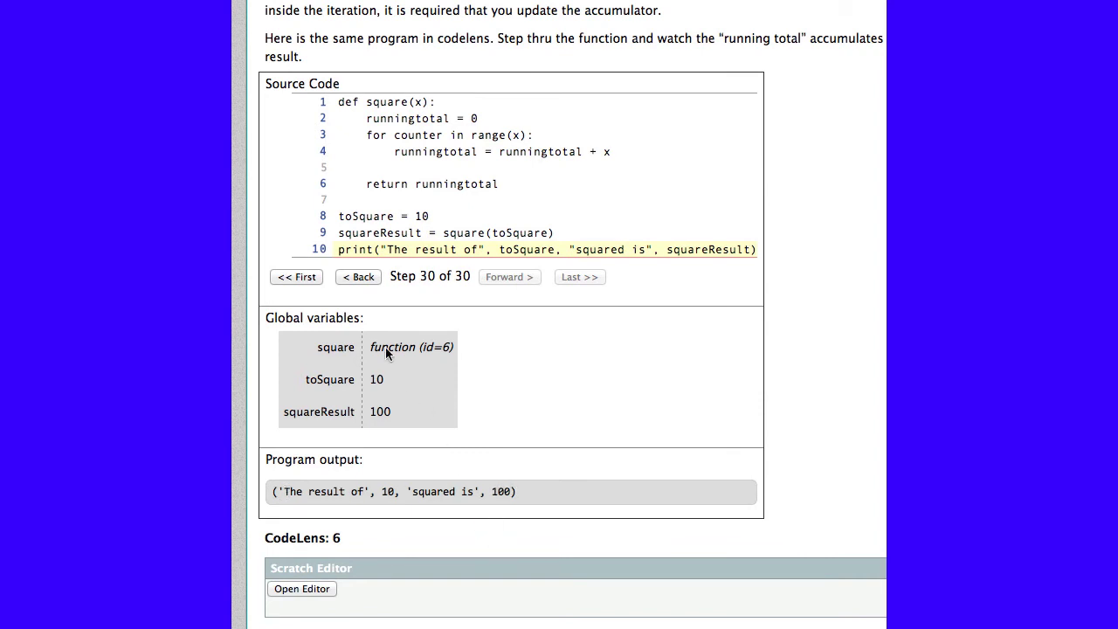
# Step the CodeLens 6 execution backward one step at a time from the end into the loop, past step 23
pyautogui.click(359, 277)
pyautogui.click(358, 276)
pyautogui.click(358, 277)
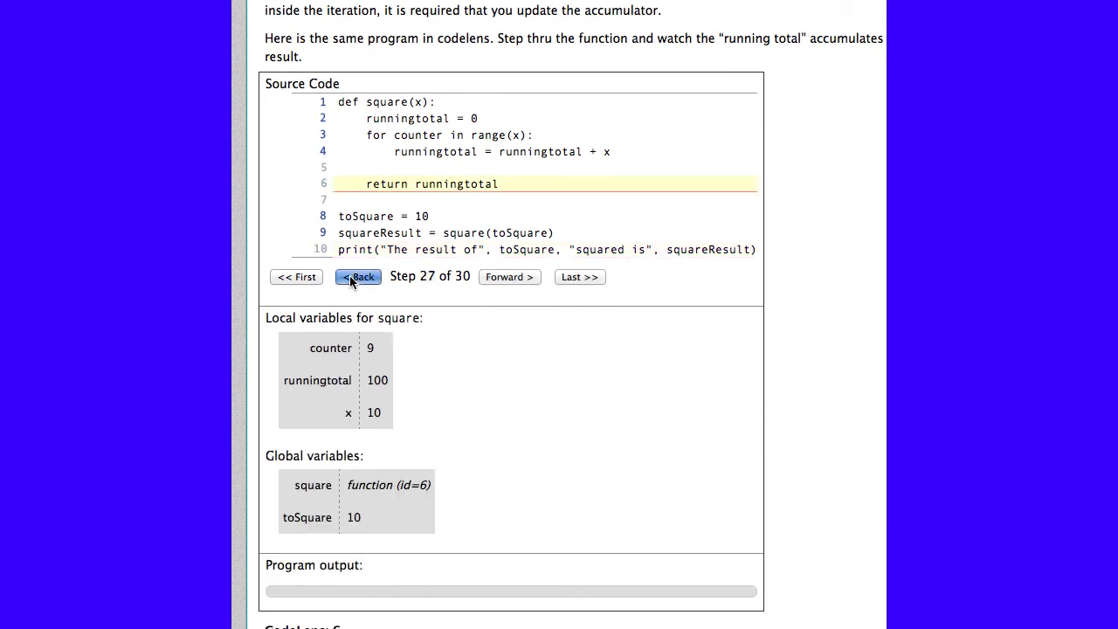
pyautogui.click(358, 277)
pyautogui.click(350, 276)
pyautogui.click(350, 277)
pyautogui.click(350, 277)
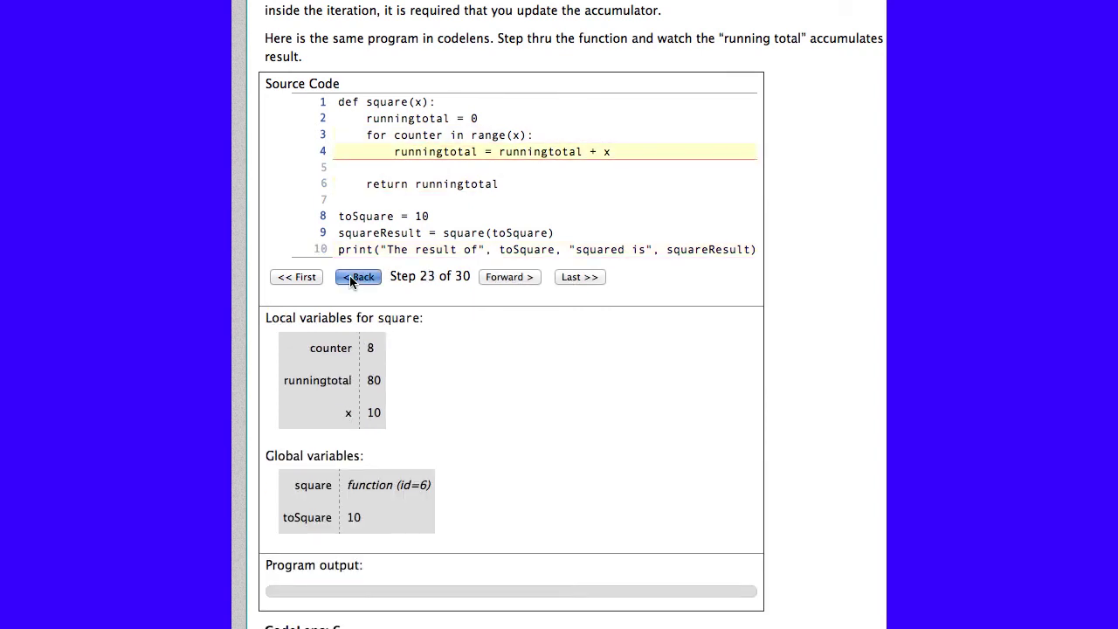
pyautogui.click(350, 277)
# Return CodeLens 6 to its first step and jump straight to its last step
pyautogui.click(302, 276)
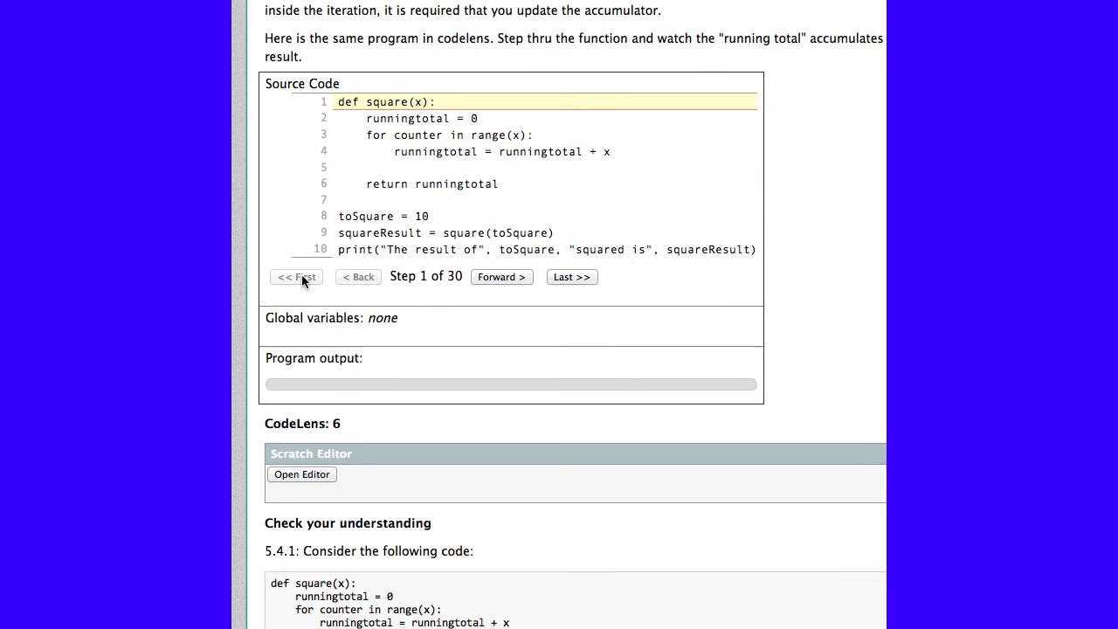
pyautogui.click(573, 279)
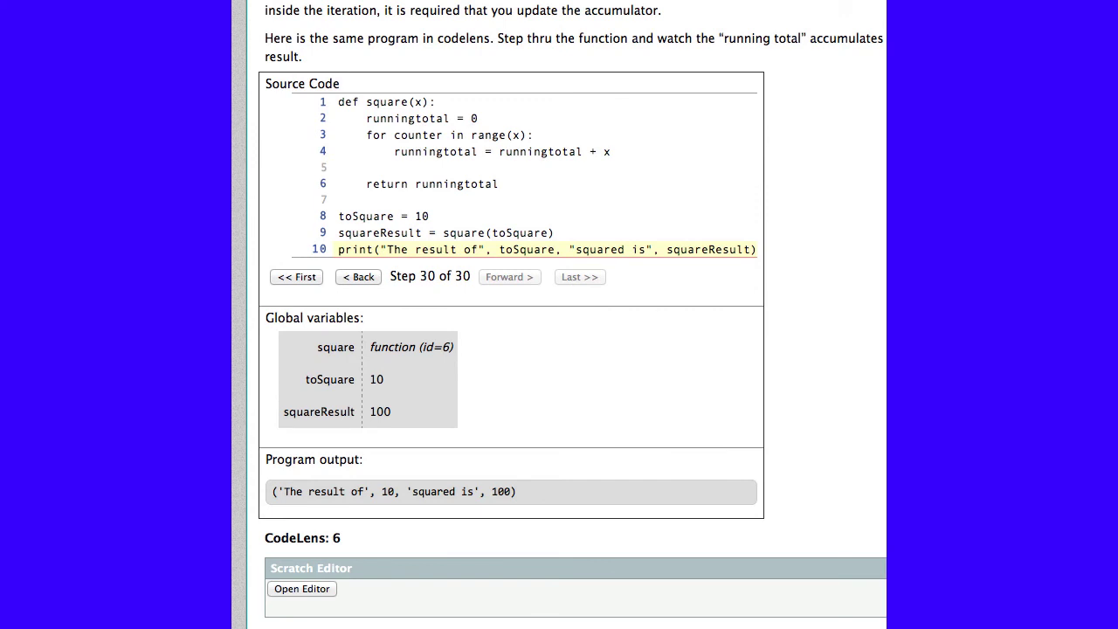
# Open the scratch editor below CodeLens 6
pyautogui.scroll(-5, 434, 393)
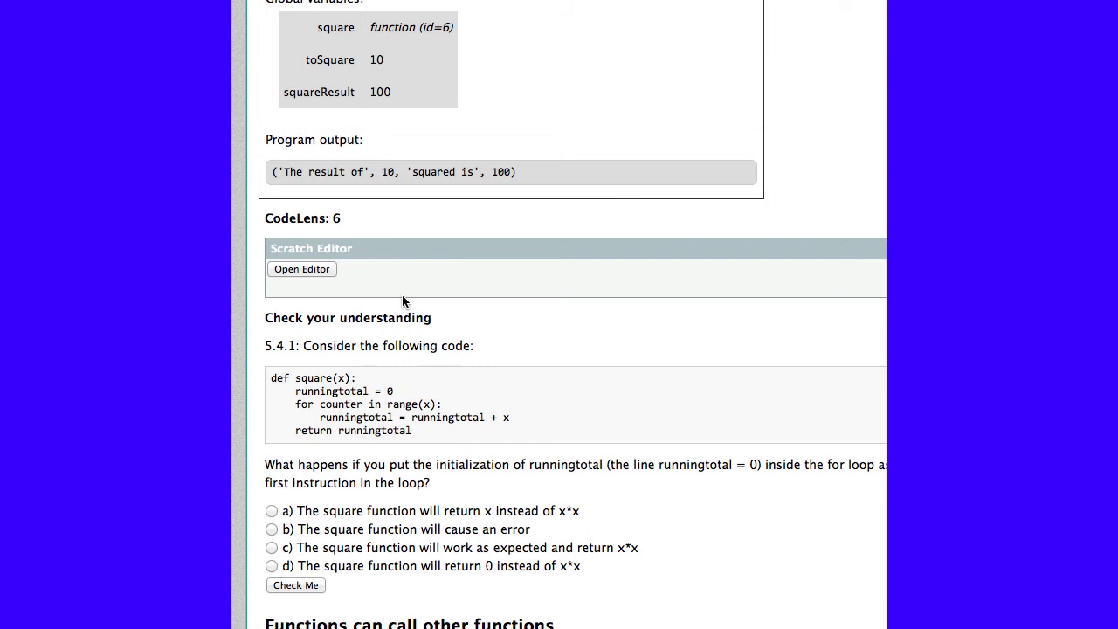
pyautogui.click(302, 268)
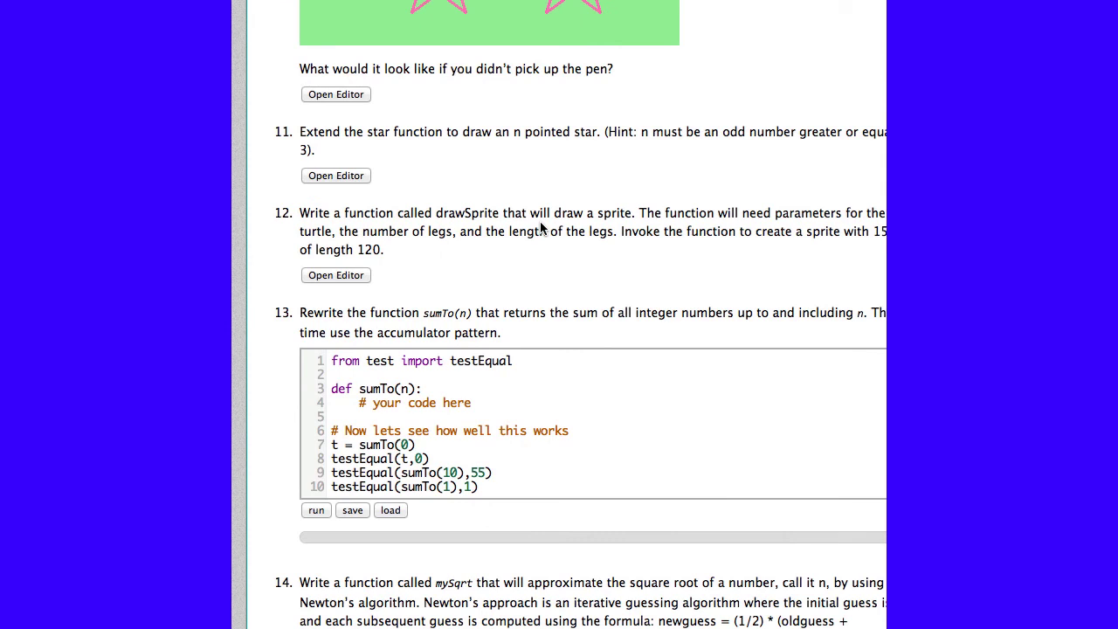
# Replace the "# your code here" comment in exercise 13's sumTo function with "return 0" and run the program
pyautogui.scroll(-5, 237, 325)
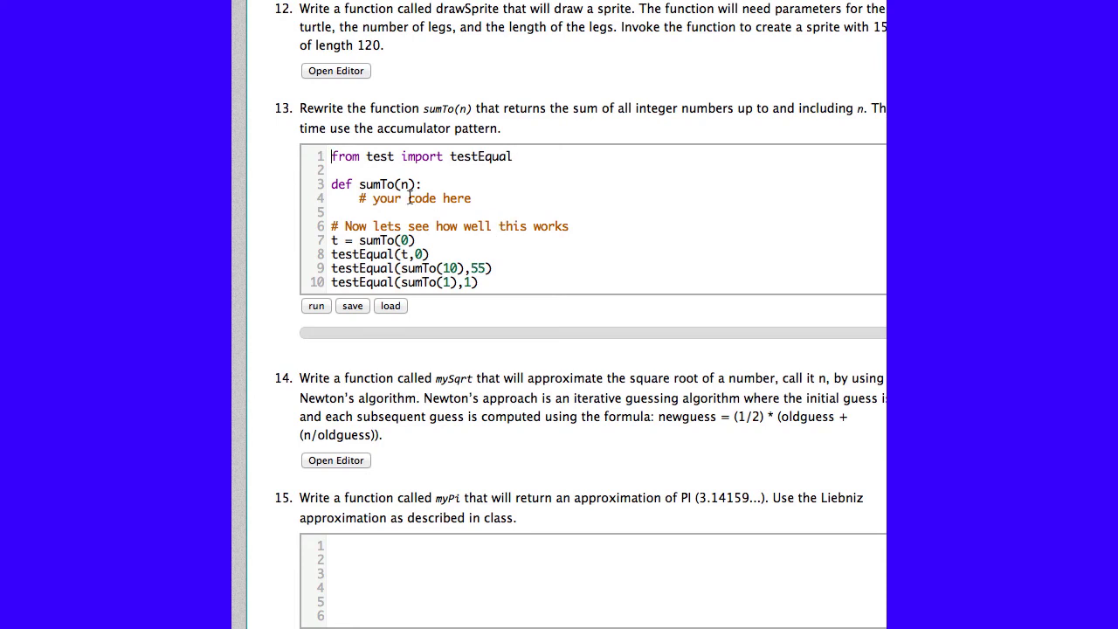
pyautogui.moveTo(356, 201); pyautogui.dragTo(474, 198)
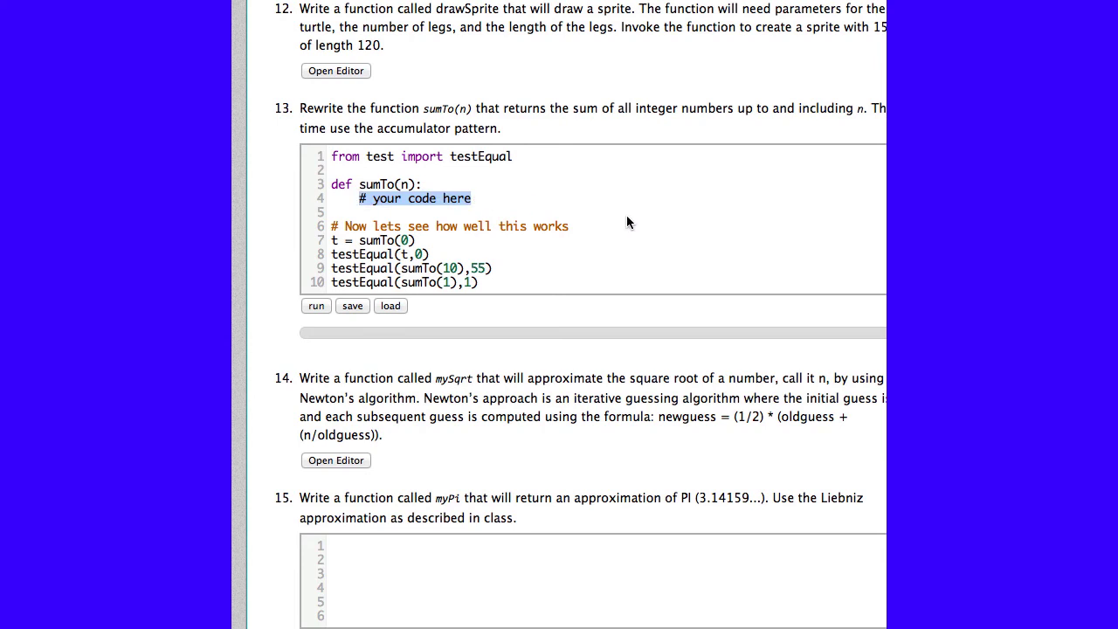
pyautogui.write('return 0')
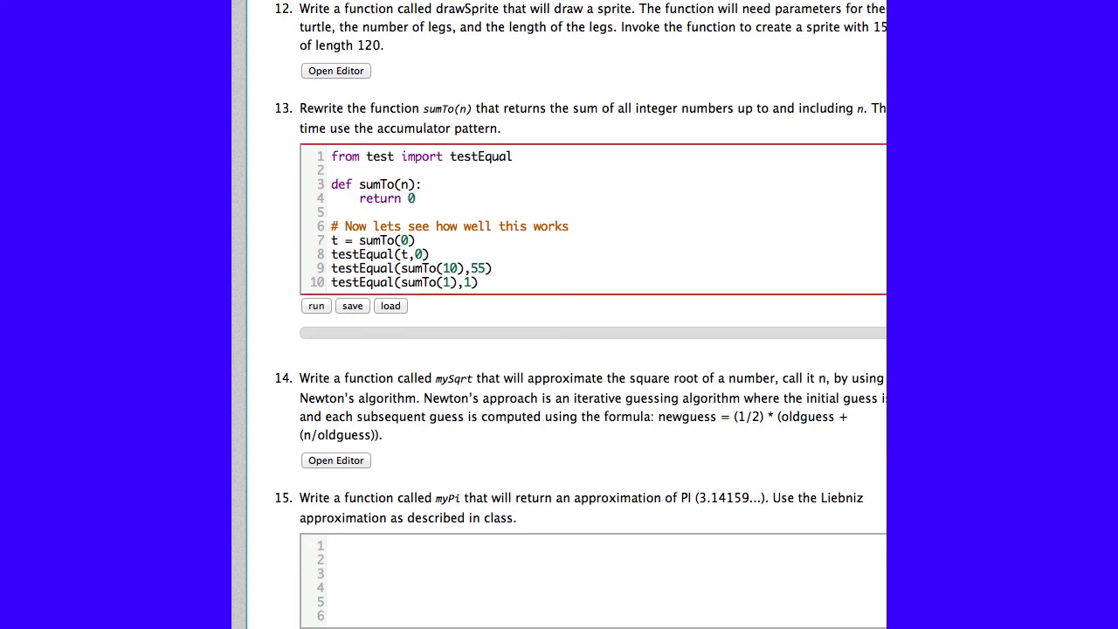
pyautogui.click(315, 308)
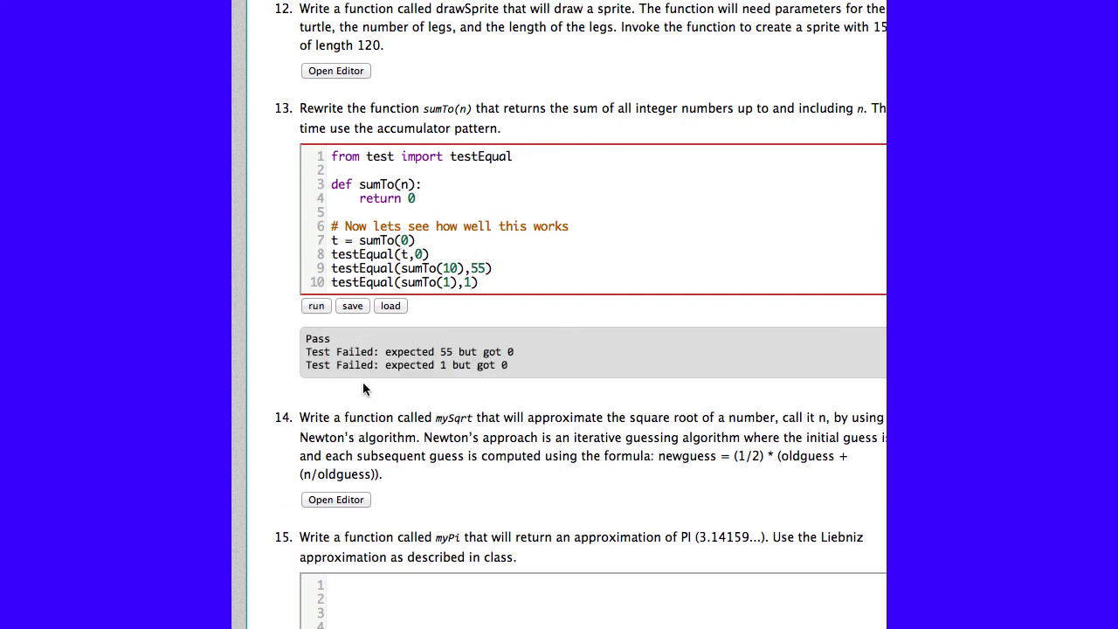